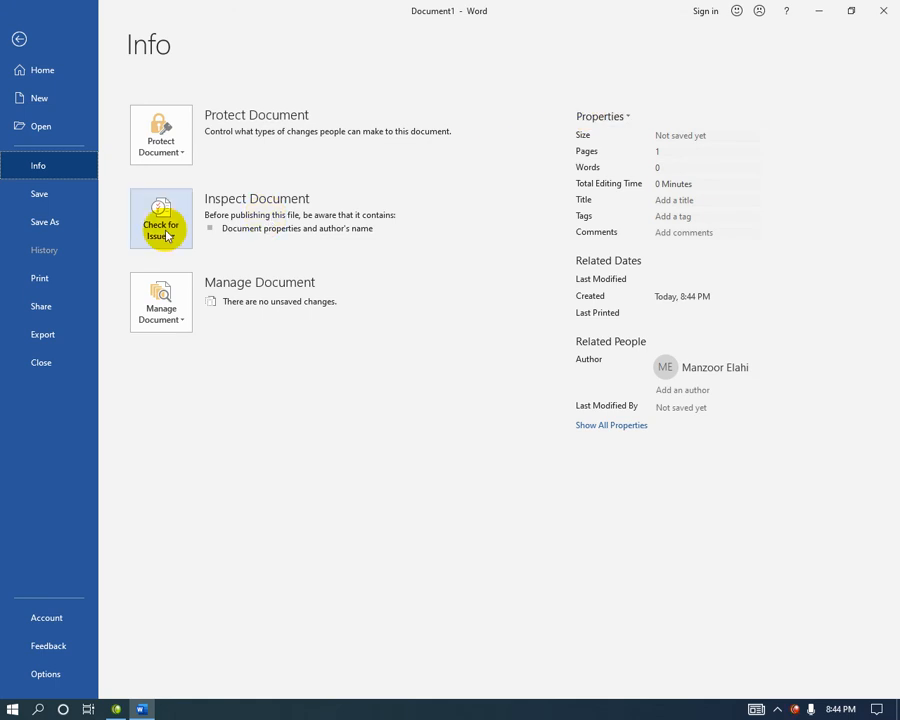
Return to the blank document, enter the heading "School Information" and generate sample paragraphs below it
{"action": "left_click", "coordinate": [172, 228]}
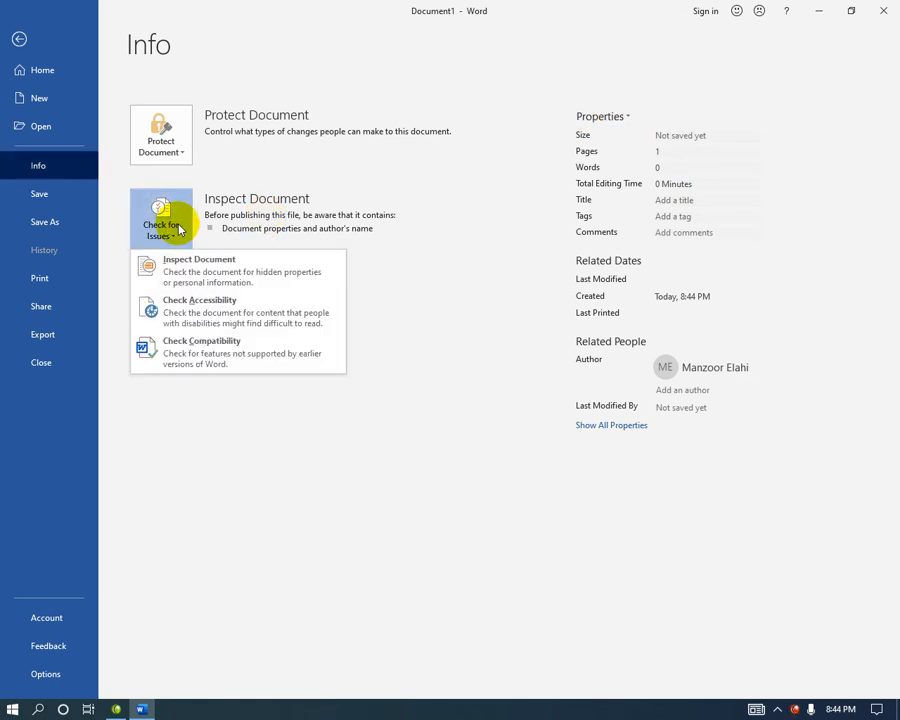
{"action": "left_click", "coordinate": [19, 38]}
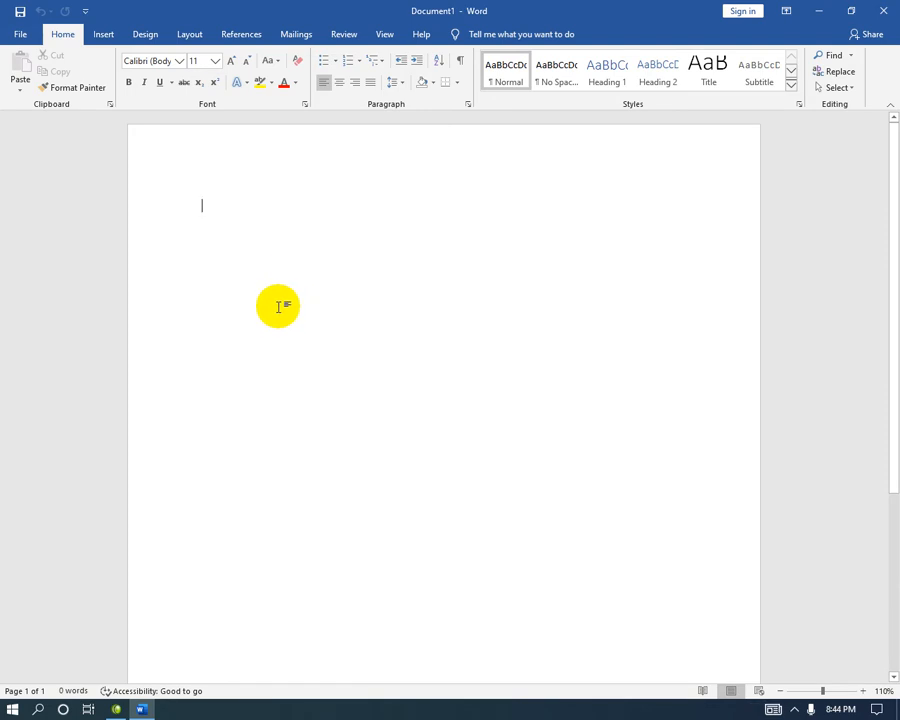
{"action": "type", "text": "School Information"}
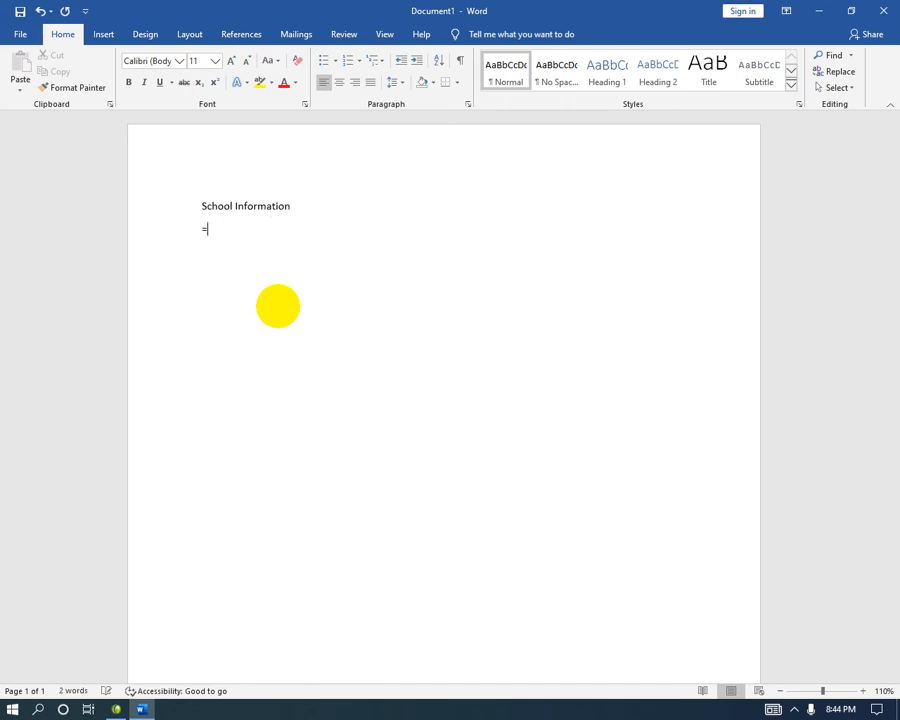
{"action": "key", "text": "Return"}
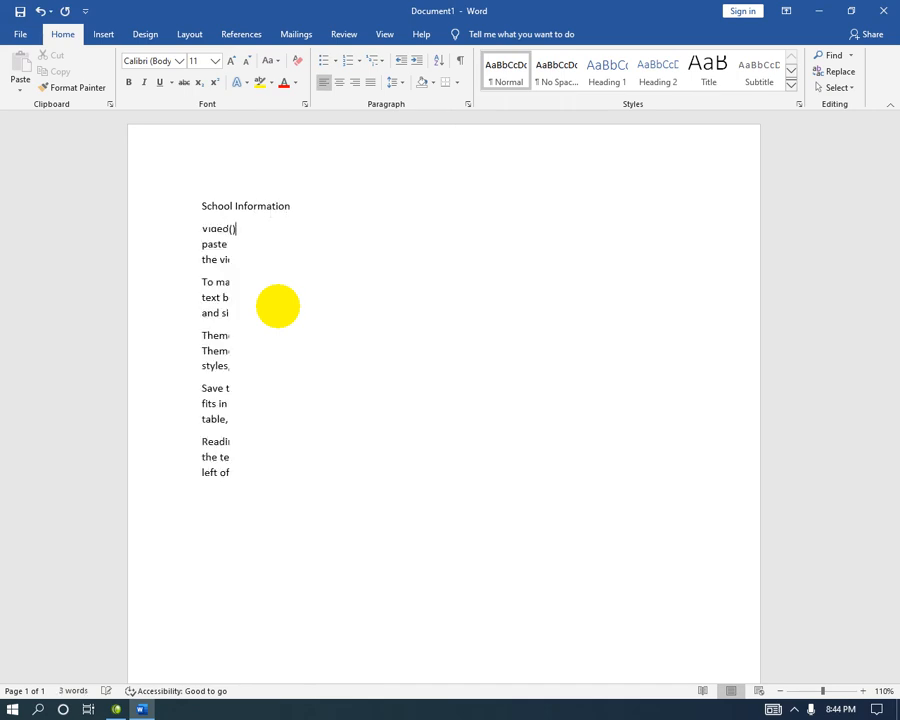
{"action": "scroll", "coordinate": [404, 510], "scroll_direction": "down", "scroll_amount": 2}
{"action": "scroll", "coordinate": [405, 508], "scroll_direction": "up", "scroll_amount": 2}
{"action": "left_click", "coordinate": [417, 367]}
{"action": "scroll", "coordinate": [340, 270], "scroll_direction": "up", "scroll_amount": 1}
{"action": "scroll", "coordinate": [315, 225], "scroll_direction": "up", "scroll_amount": 1}
Format the "School Information" heading as bold blue text at 20 pt
{"action": "left_click", "coordinate": [157, 201]}
{"action": "left_click", "coordinate": [230, 61]}
{"action": "left_click", "coordinate": [230, 61]}
{"action": "left_click", "coordinate": [230, 61]}
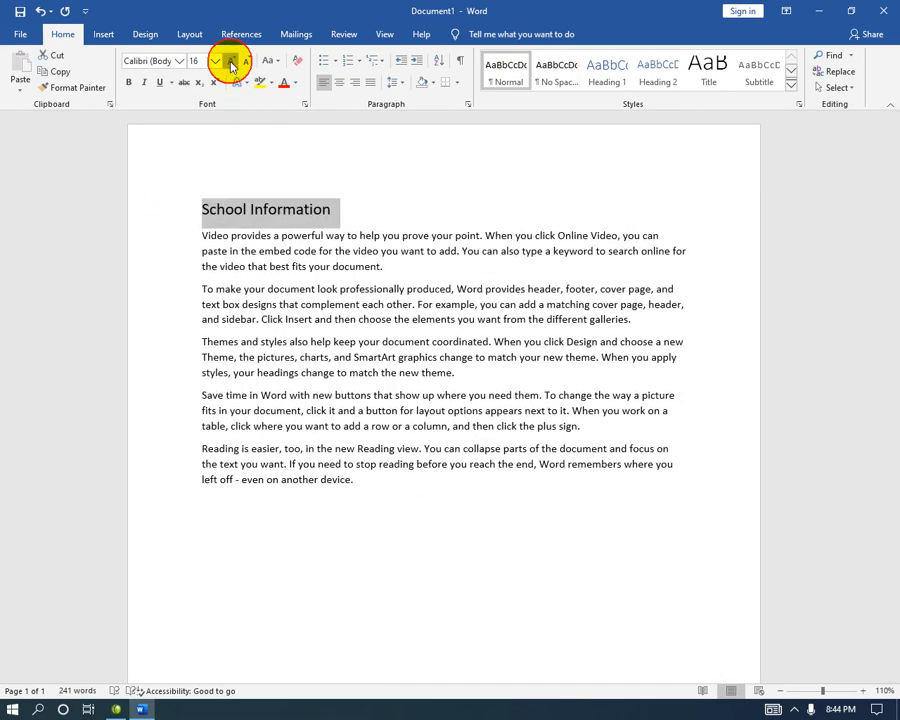
{"action": "left_click", "coordinate": [295, 83]}
{"action": "left_click", "coordinate": [370, 209]}
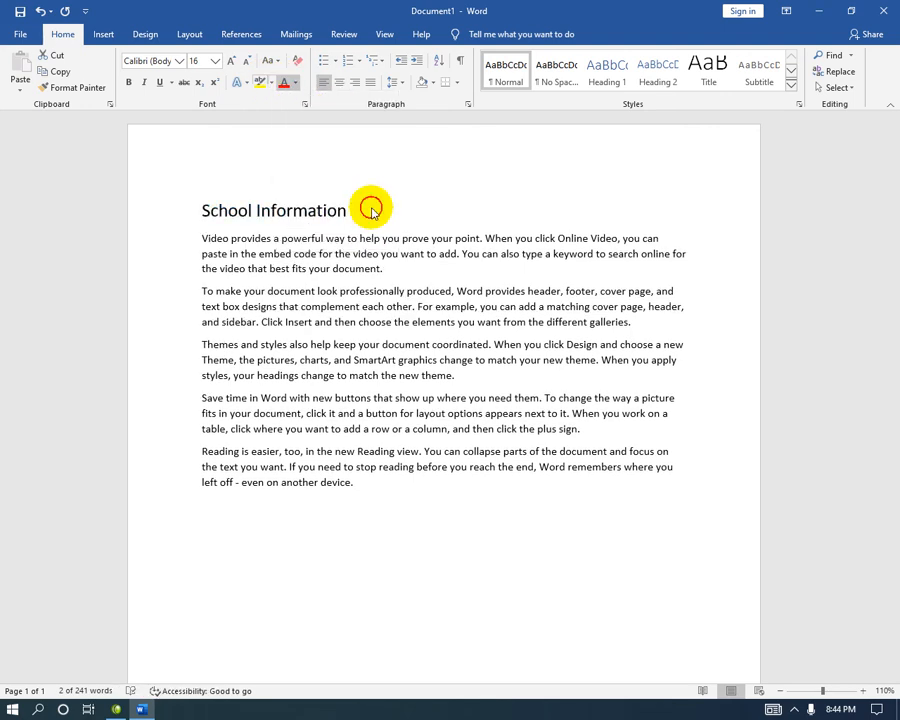
{"action": "left_click", "coordinate": [127, 82]}
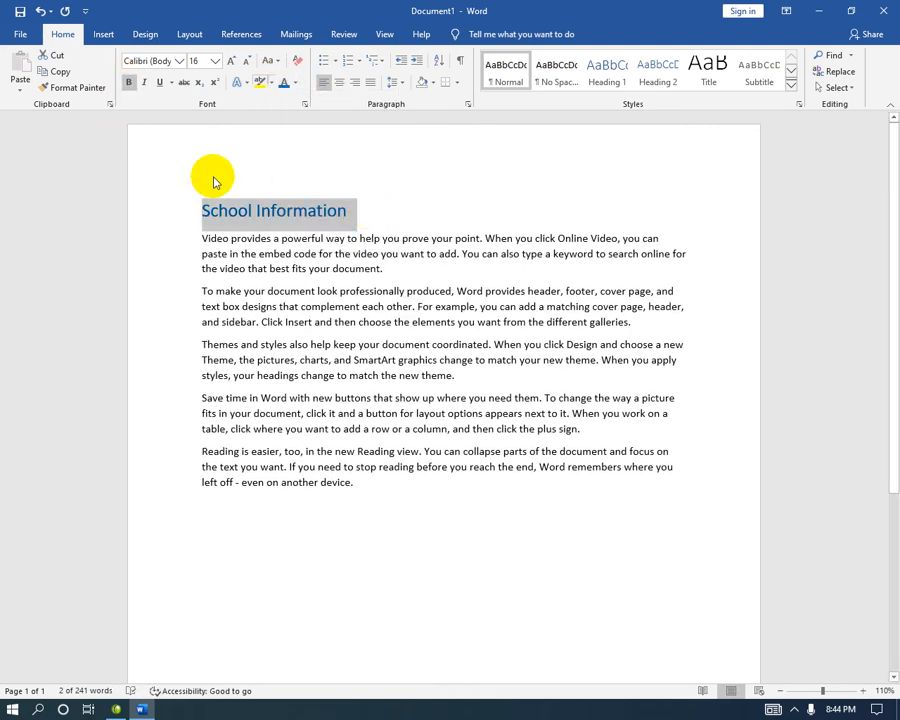
{"action": "left_click", "coordinate": [228, 60]}
{"action": "left_click", "coordinate": [228, 60]}
{"action": "left_click", "coordinate": [328, 296]}
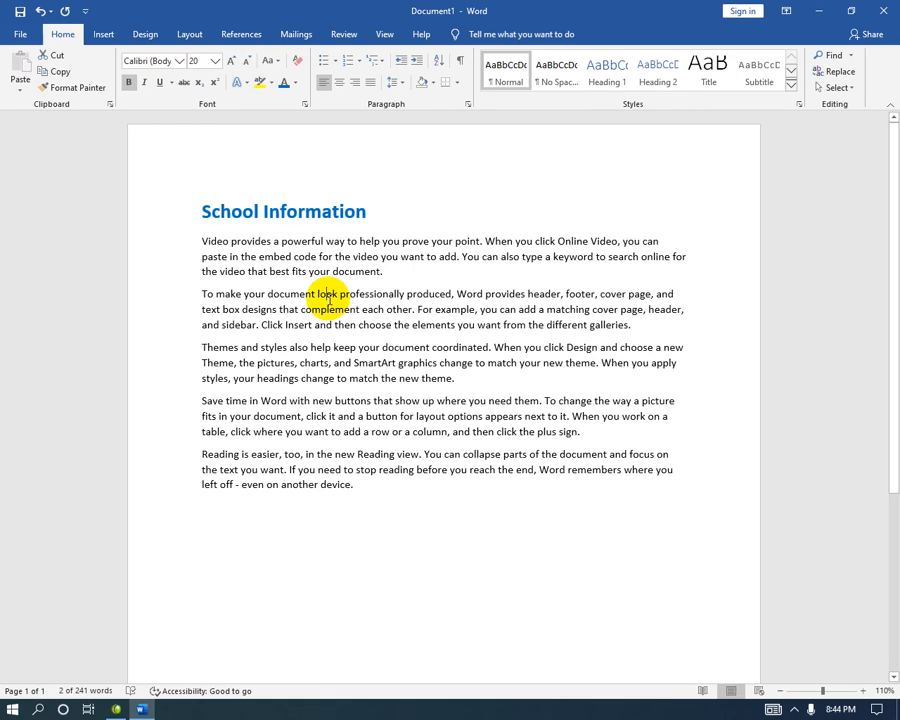
Save the document to the Desktop as a Word Document named "School Information"
{"action": "left_click", "coordinate": [33, 33]}
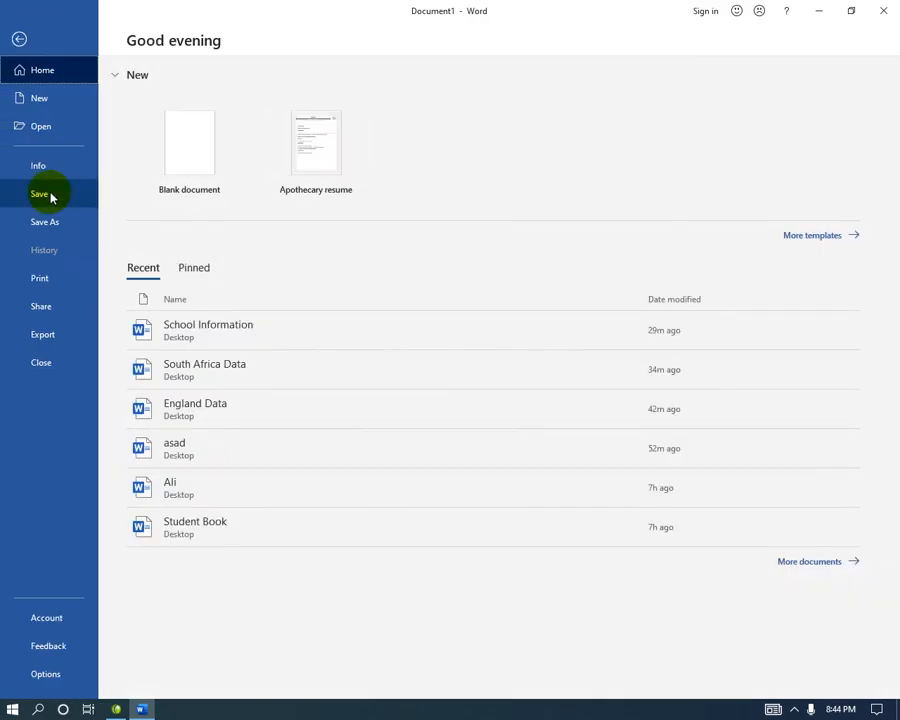
{"action": "left_click", "coordinate": [48, 197]}
{"action": "left_click", "coordinate": [201, 168]}
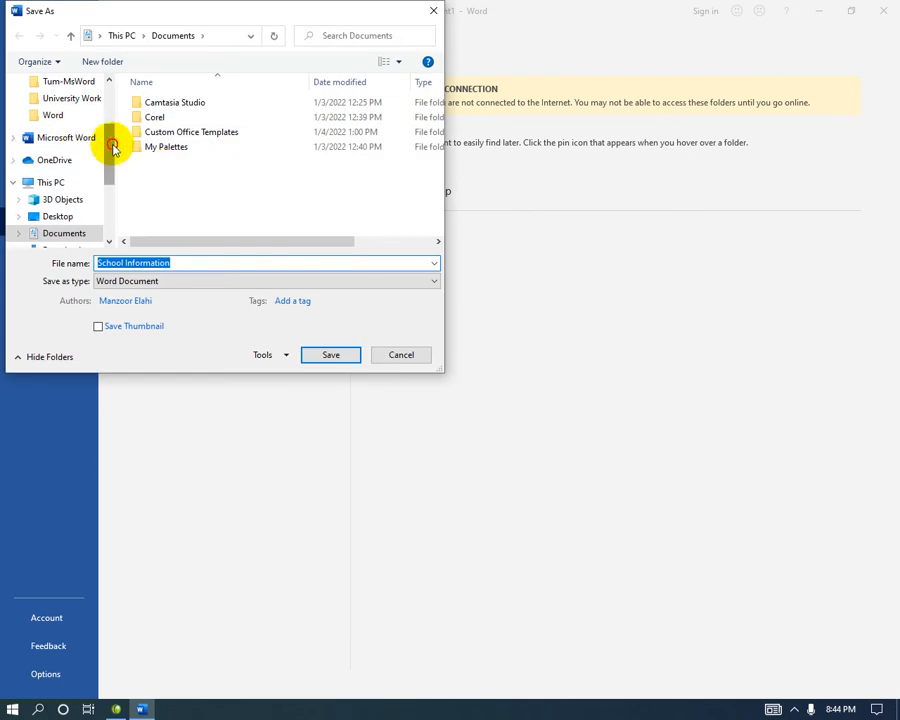
{"action": "left_click_drag", "start_coordinate": [108, 142], "coordinate": [110, 104]}
{"action": "left_click", "coordinate": [60, 112]}
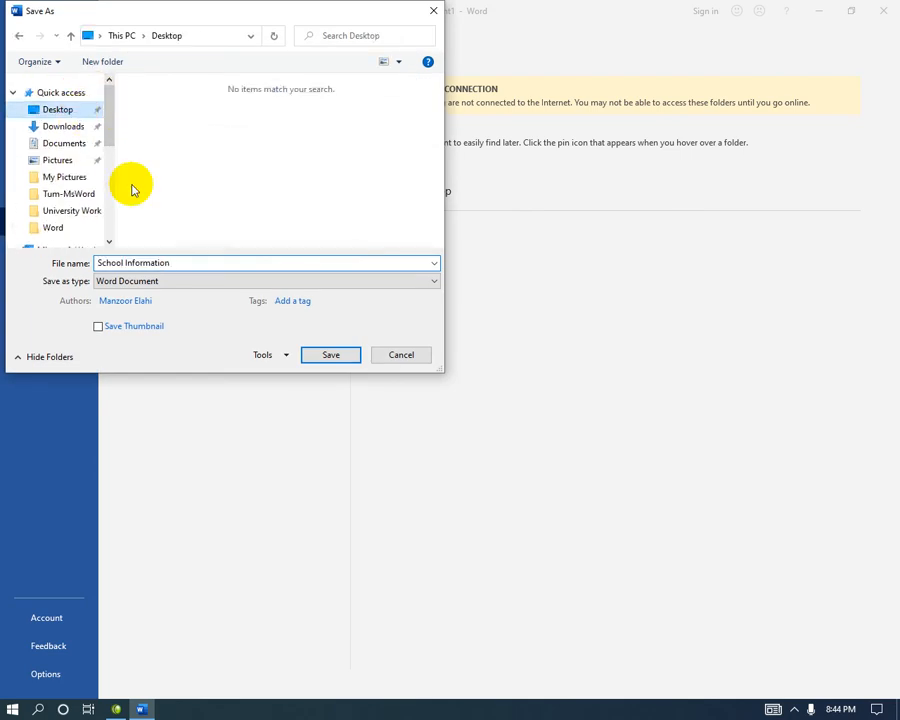
{"action": "left_click", "coordinate": [205, 263]}
{"action": "left_click", "coordinate": [328, 354]}
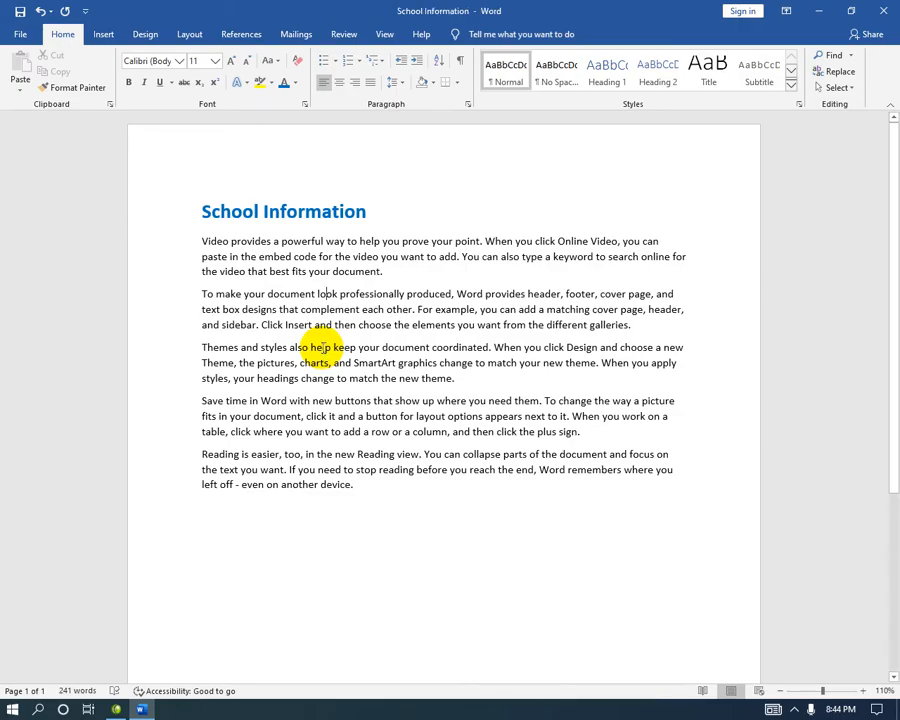
Close the School Information document and refresh the Windows desktop
{"action": "left_click", "coordinate": [884, 10]}
{"action": "right_click", "coordinate": [217, 227]}
{"action": "left_click", "coordinate": [245, 269]}
{"action": "right_click", "coordinate": [203, 246]}
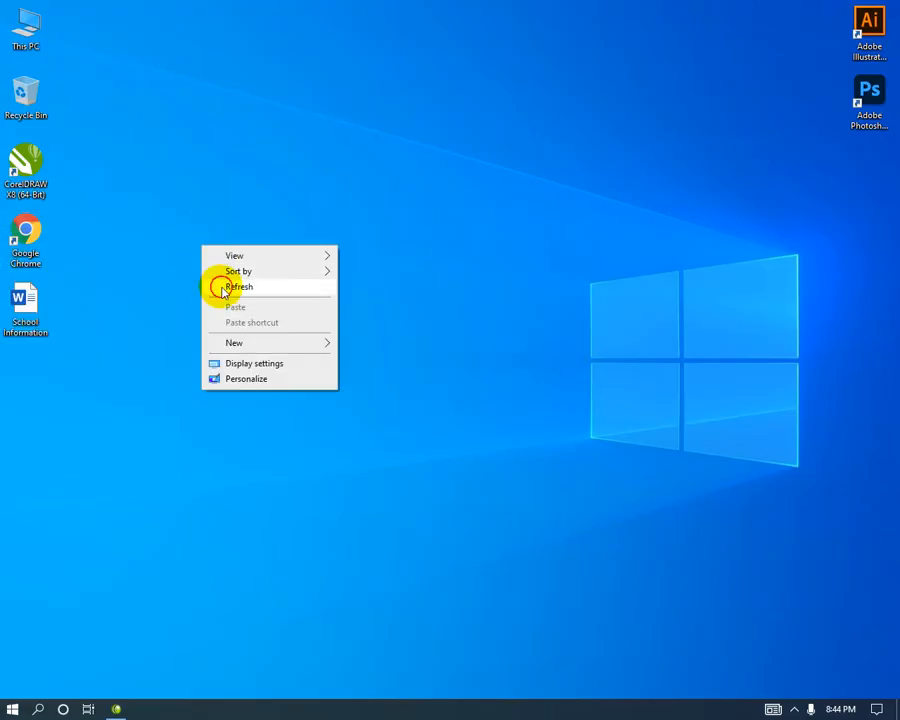
{"action": "left_click", "coordinate": [221, 287]}
Examine the detailed file properties of School Information from the desktop, and close them
{"action": "right_click", "coordinate": [26, 312]}
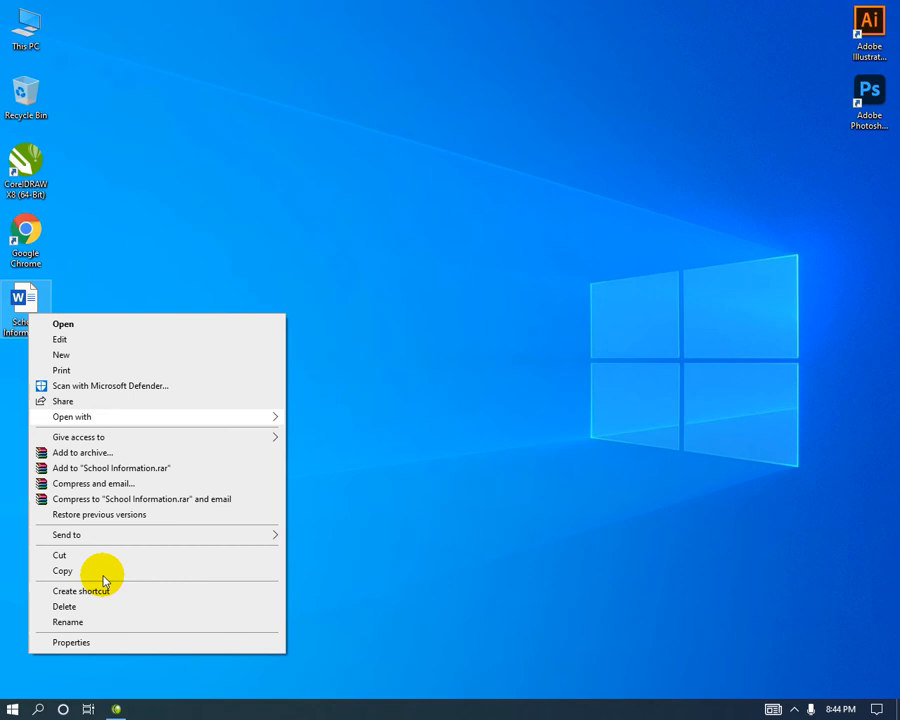
{"action": "left_click", "coordinate": [100, 642]}
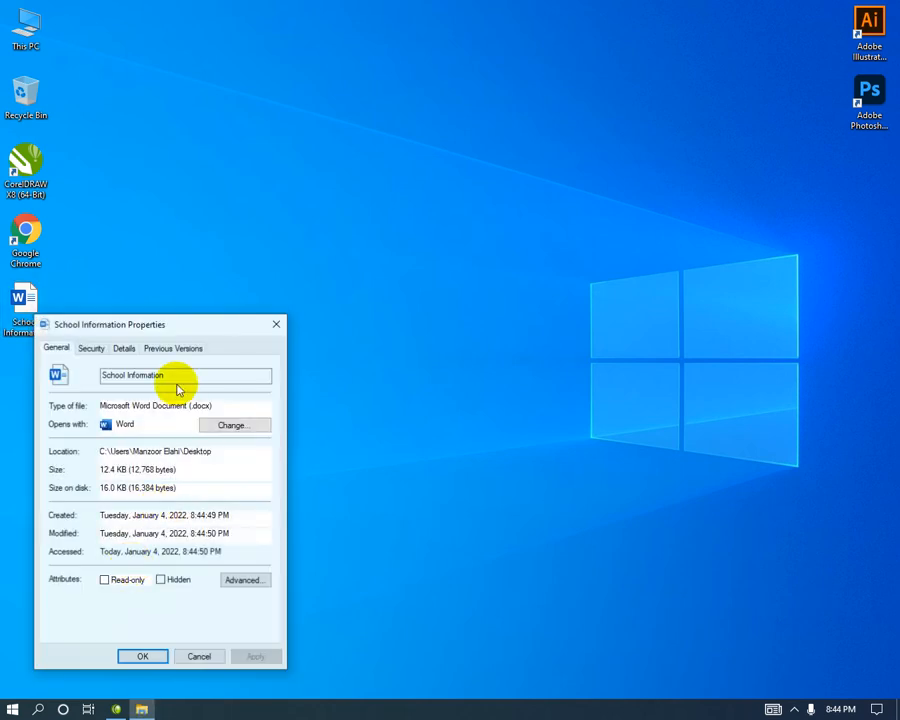
{"action": "left_click", "coordinate": [124, 347]}
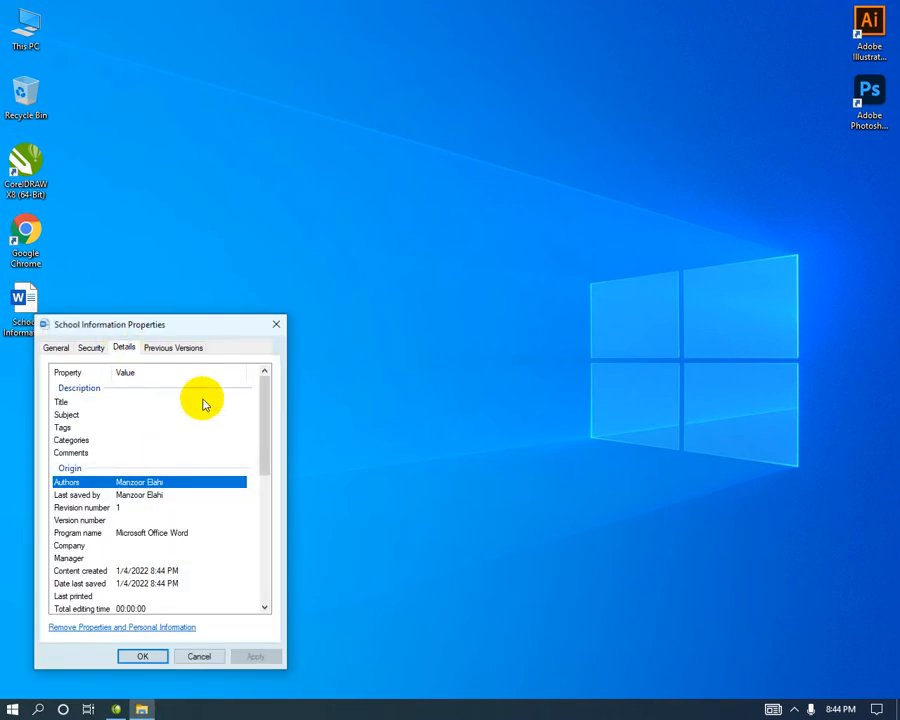
{"action": "left_click", "coordinate": [275, 324]}
Reopen the School Information document from the desktop and return to its editing view
{"action": "double_click", "coordinate": [25, 305]}
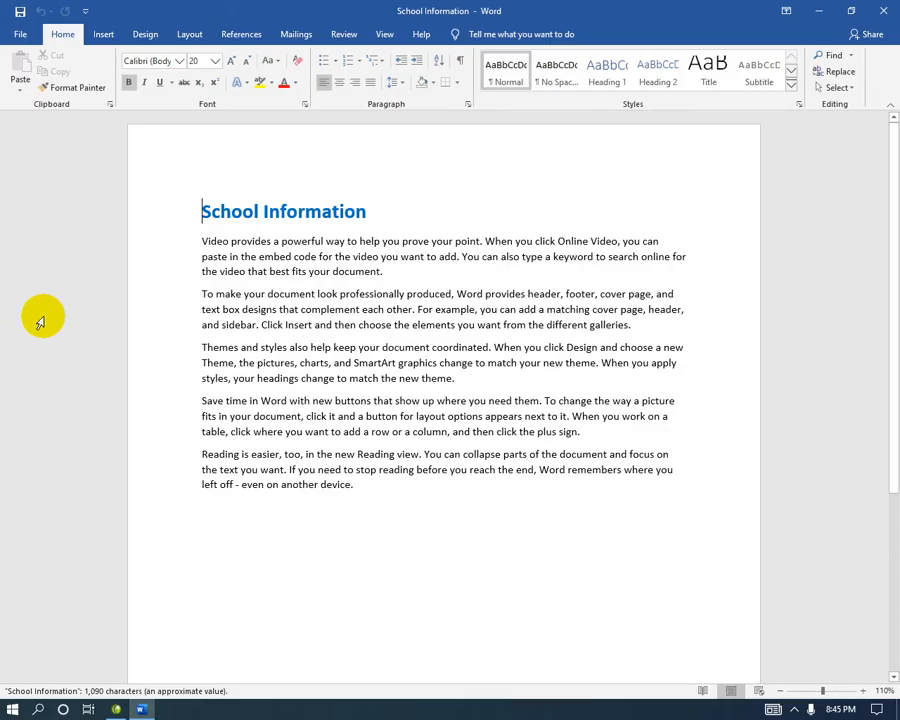
{"action": "left_click", "coordinate": [18, 31]}
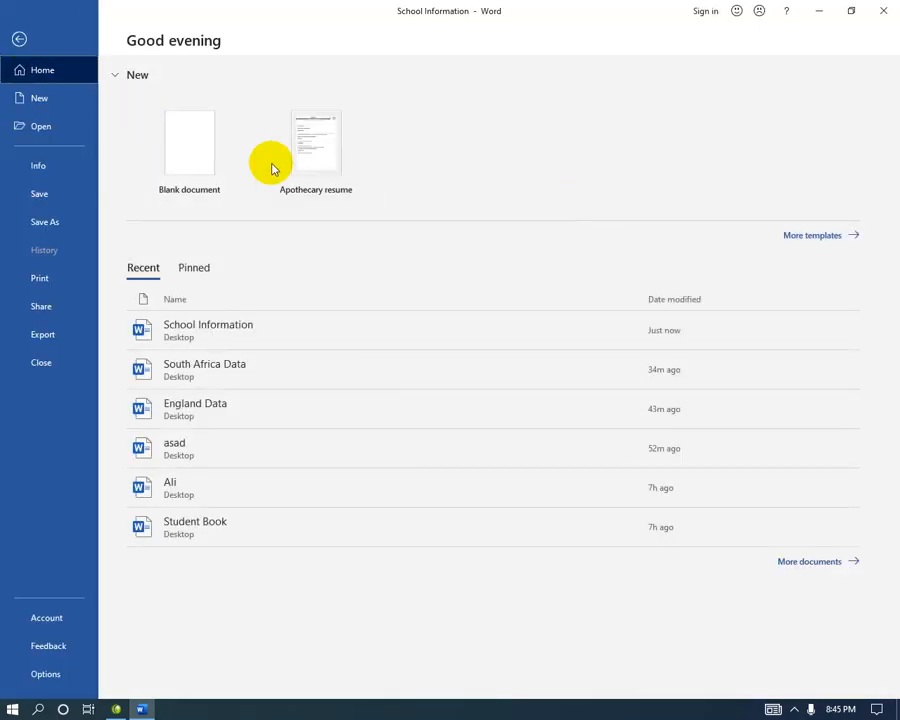
{"action": "left_click", "coordinate": [20, 38]}
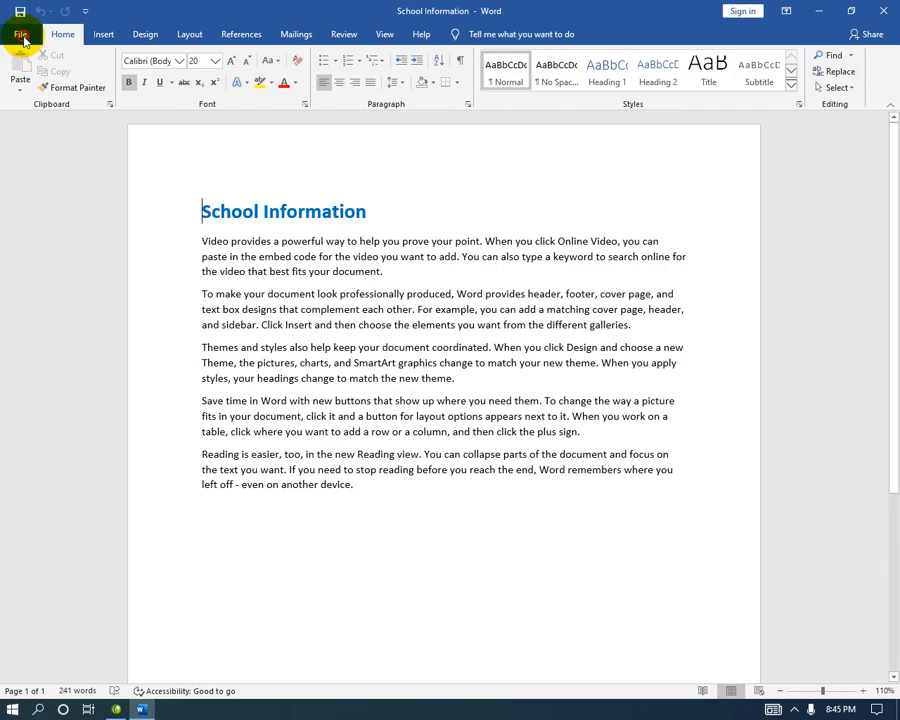
{"action": "left_click", "coordinate": [20, 36]}
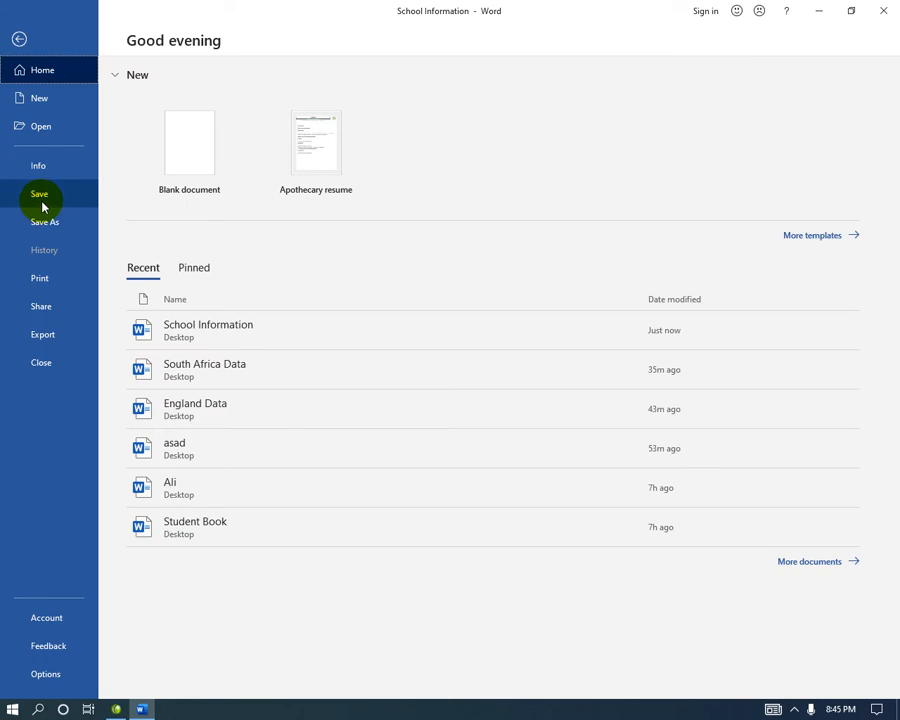
{"action": "left_click", "coordinate": [68, 167]}
{"action": "left_click", "coordinate": [600, 172]}
{"action": "left_click", "coordinate": [630, 222]}
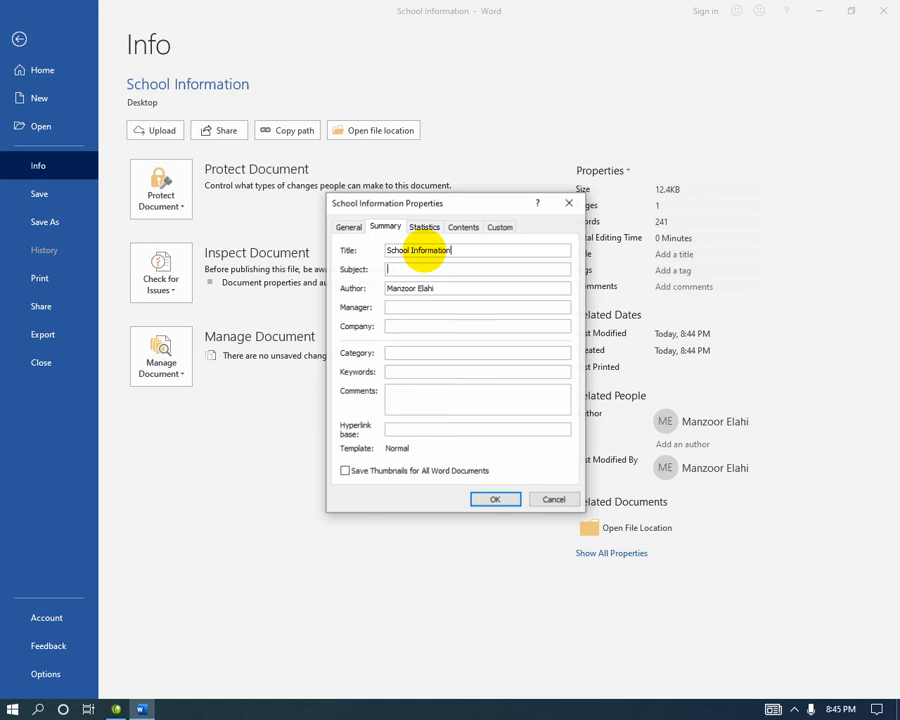
{"action": "key", "text": "Tab"}
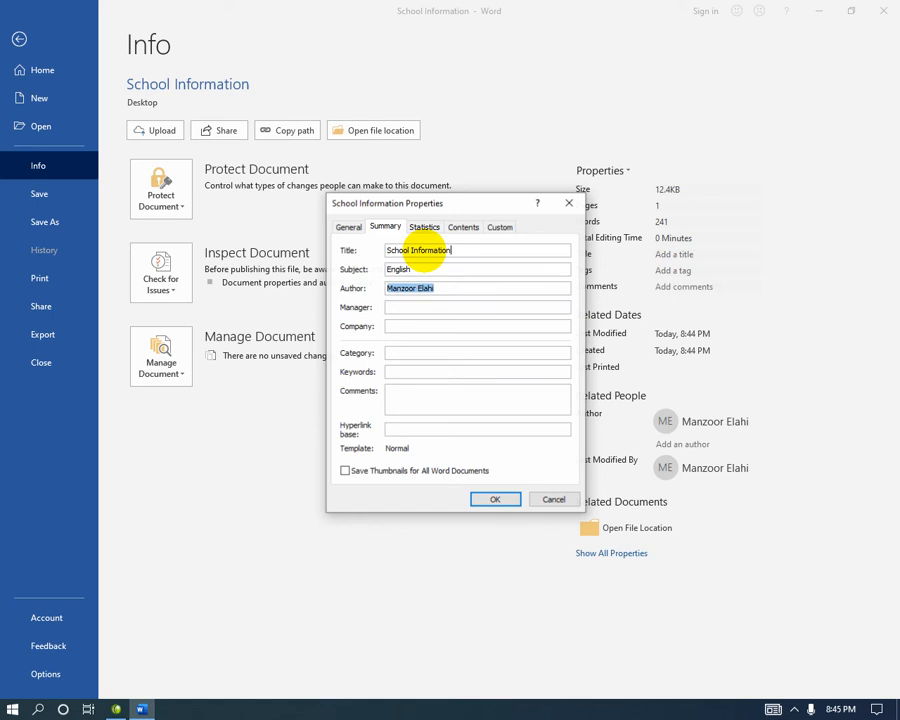
{"action": "key", "text": "Tab"}
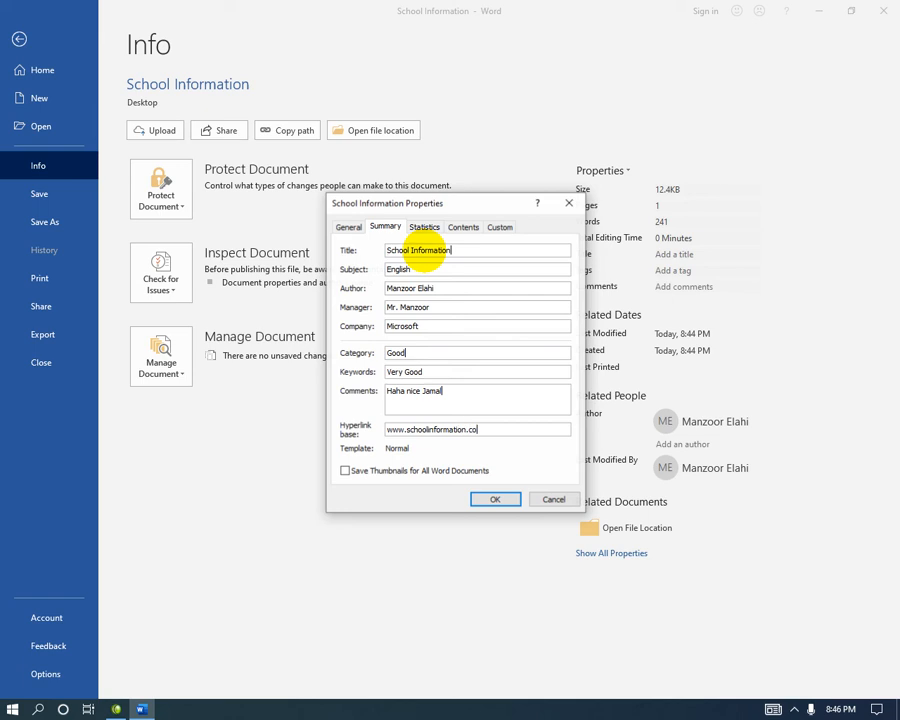
{"action": "left_click", "coordinate": [490, 504]}
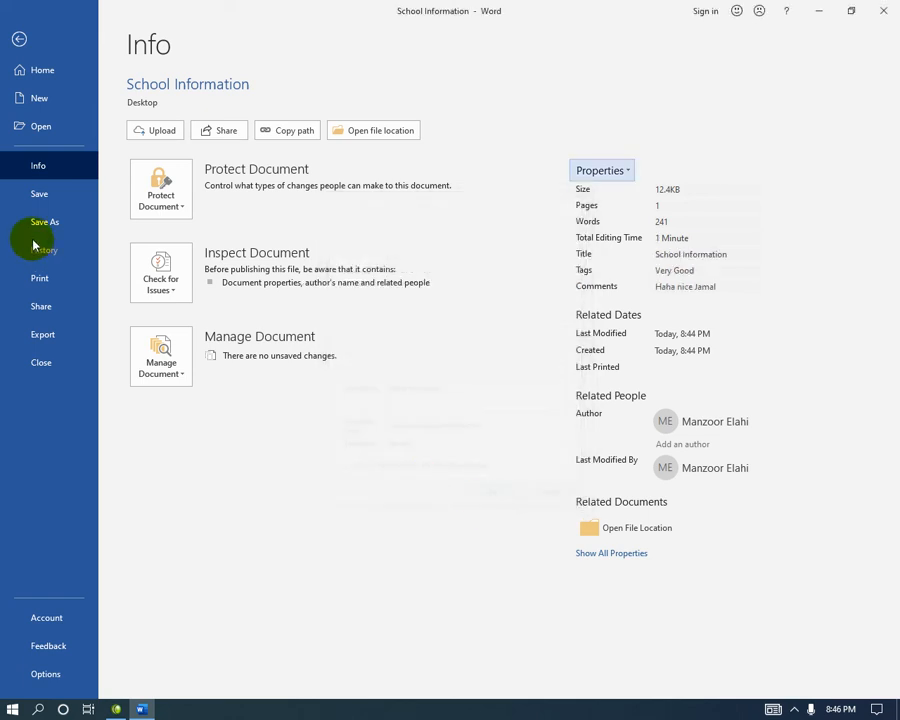
Save the document with its new properties and close it
{"action": "left_click", "coordinate": [54, 195]}
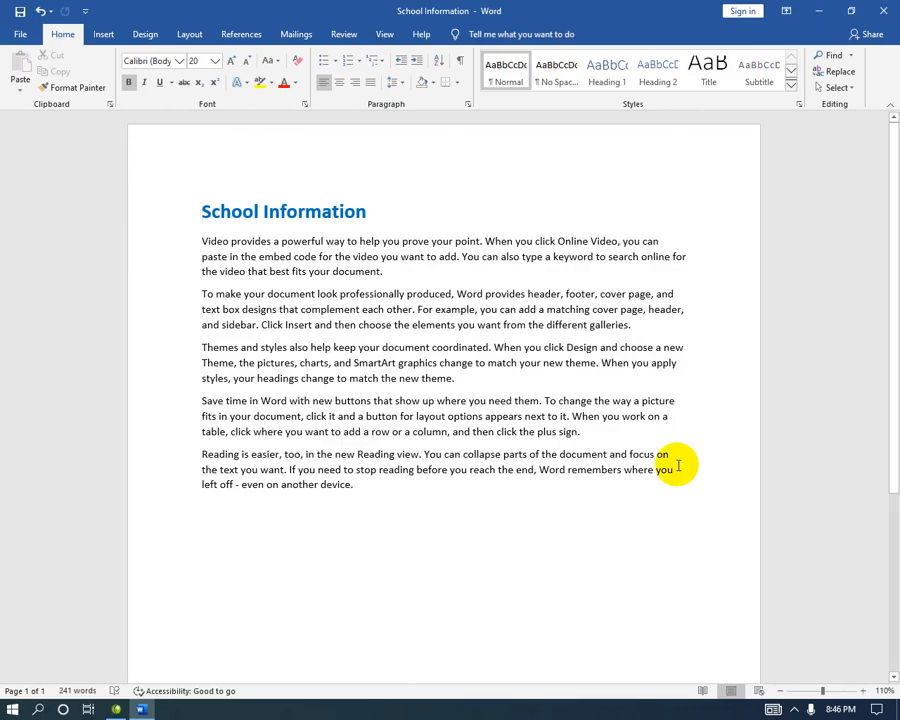
{"action": "left_click", "coordinate": [828, 17]}
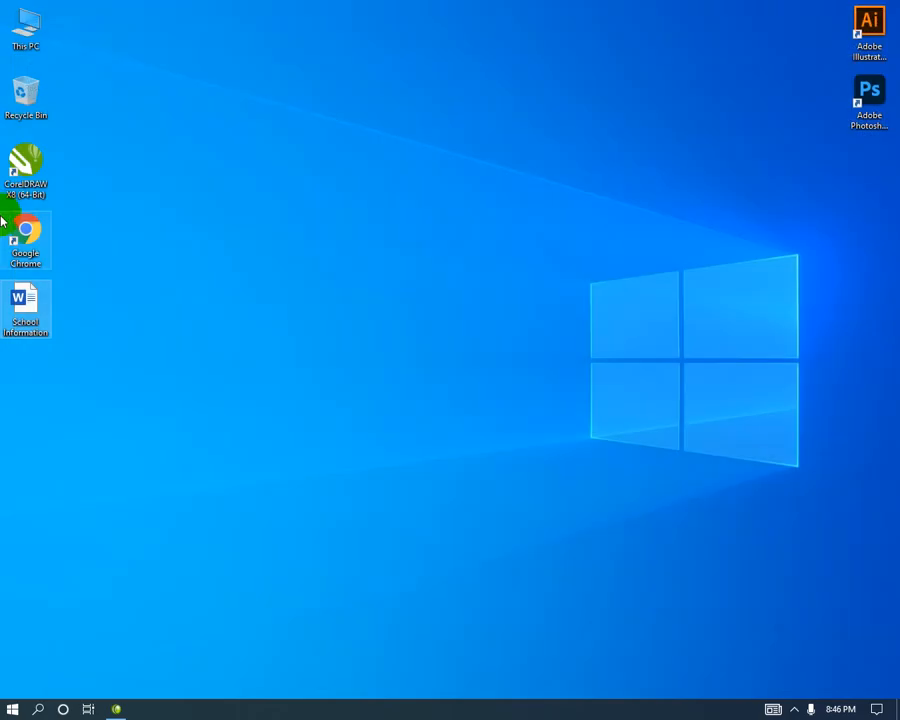
Check the title, subject, tags and other details in the saved file's Windows properties
{"action": "right_click", "coordinate": [26, 290]}
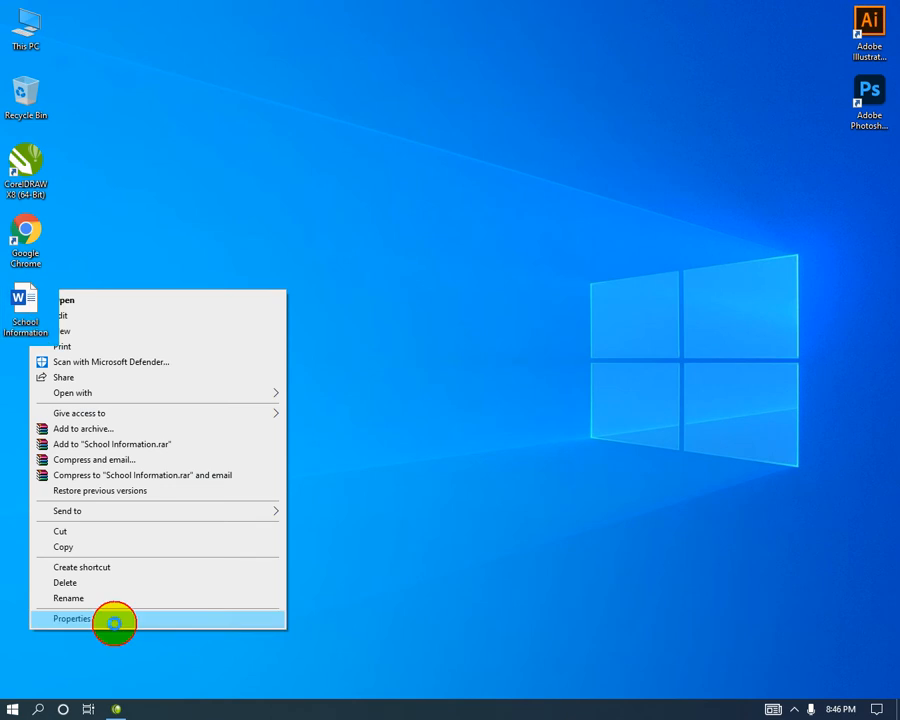
{"action": "left_click", "coordinate": [114, 620]}
{"action": "left_click", "coordinate": [123, 322]}
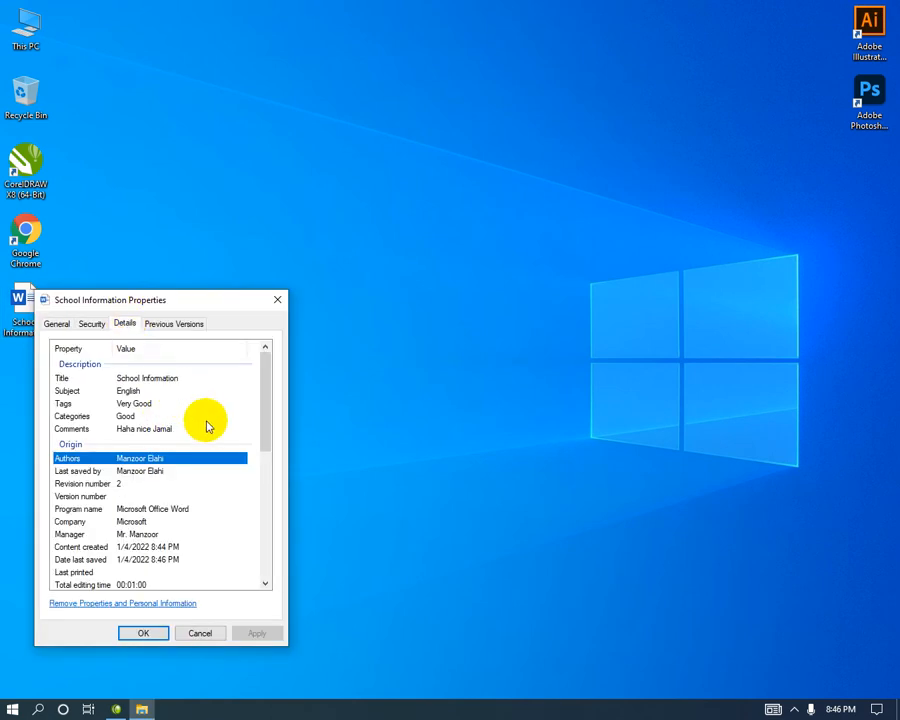
{"action": "left_click", "coordinate": [278, 299]}
{"action": "left_click", "coordinate": [278, 298]}
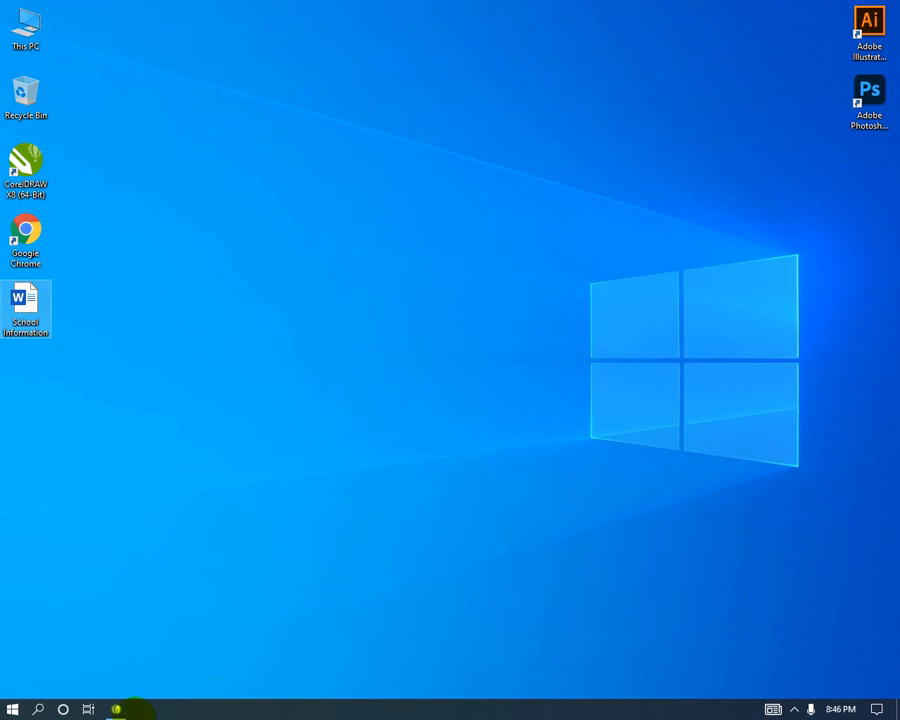
Open the School Information file again from the desktop and save it
{"action": "double_click", "coordinate": [15, 327]}
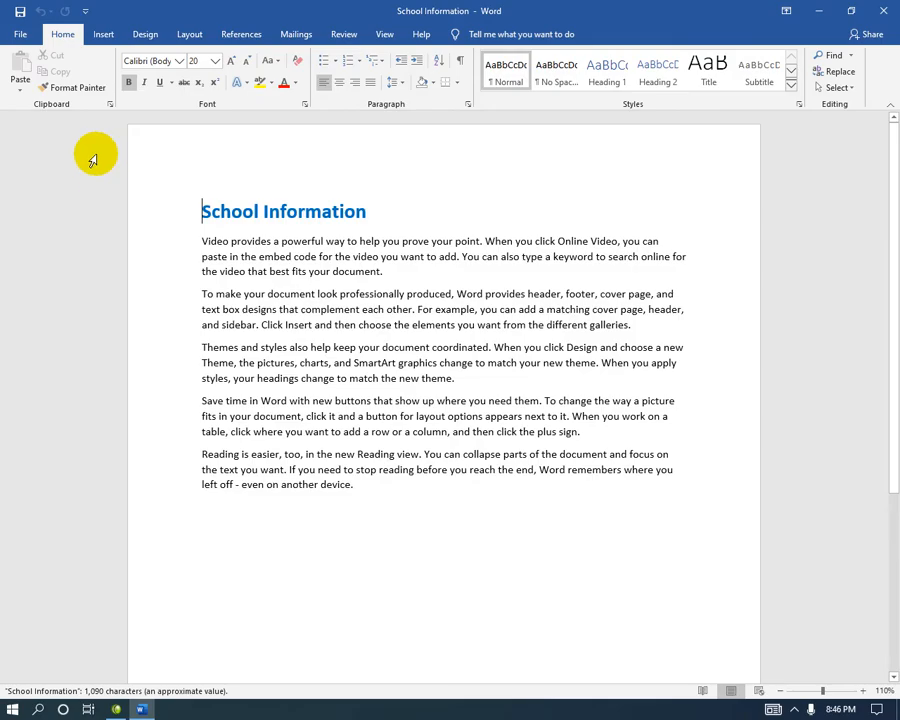
{"action": "left_click", "coordinate": [24, 35]}
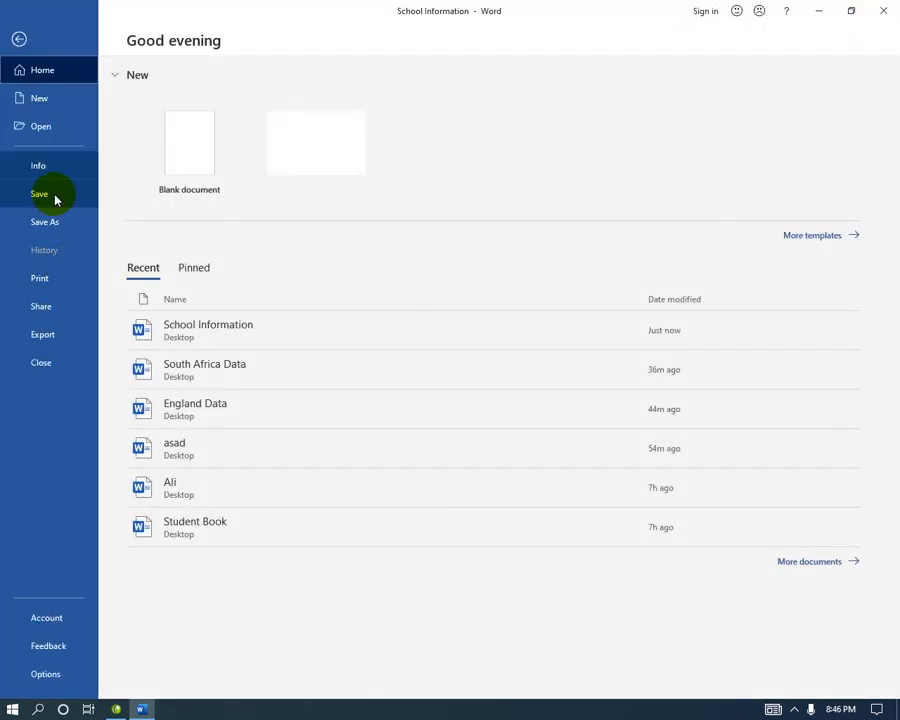
{"action": "left_click", "coordinate": [55, 200]}
Review the summary fields in the document's advanced properties, and close them without changes
{"action": "left_click", "coordinate": [18, 34]}
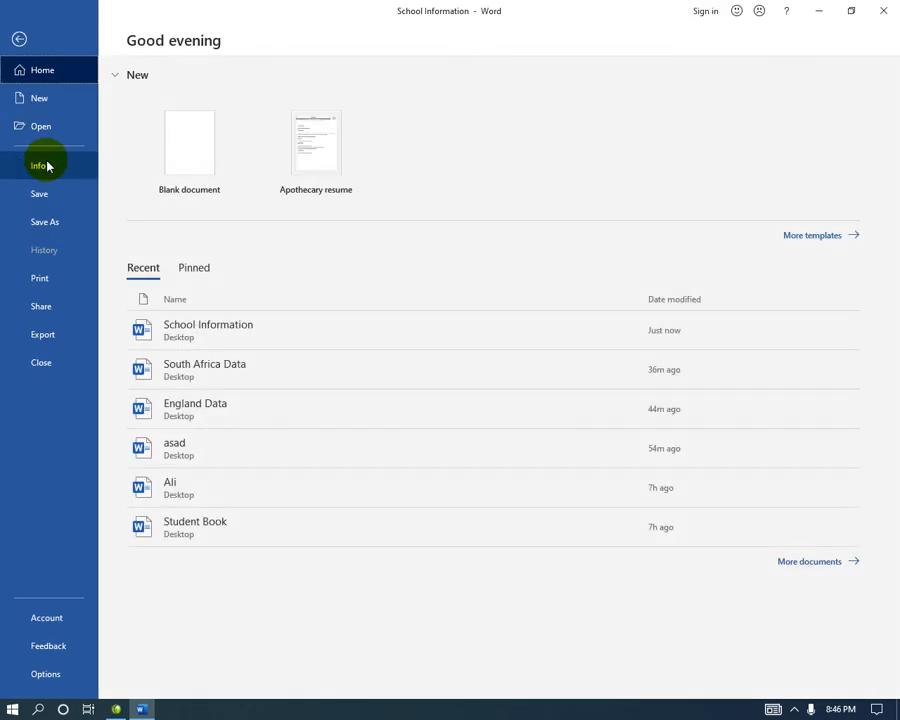
{"action": "left_click", "coordinate": [44, 165]}
{"action": "left_click", "coordinate": [601, 174]}
{"action": "left_click", "coordinate": [598, 200]}
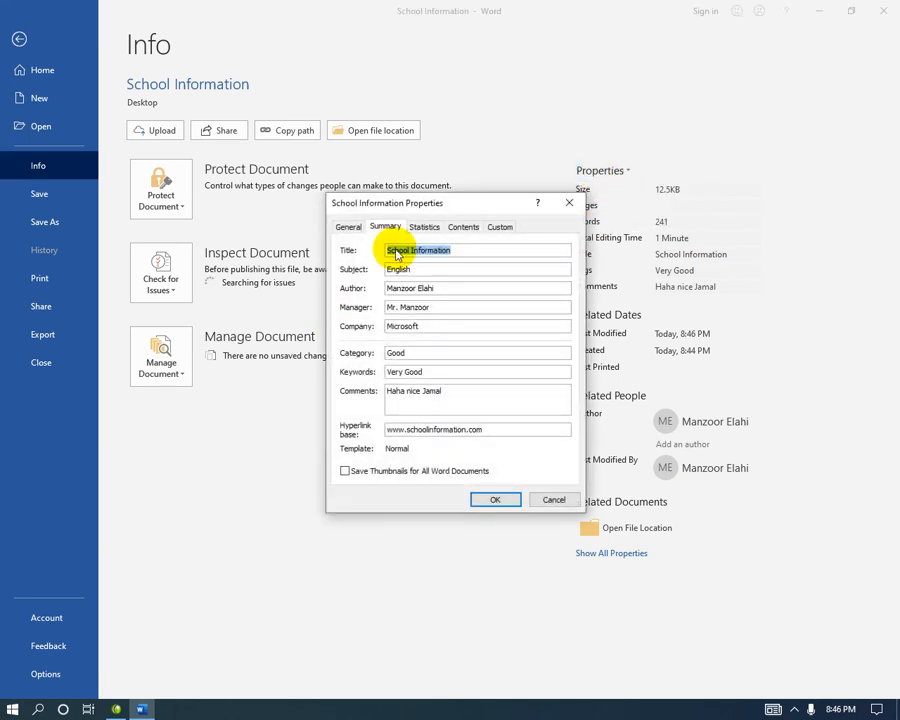
{"action": "left_click", "coordinate": [569, 204]}
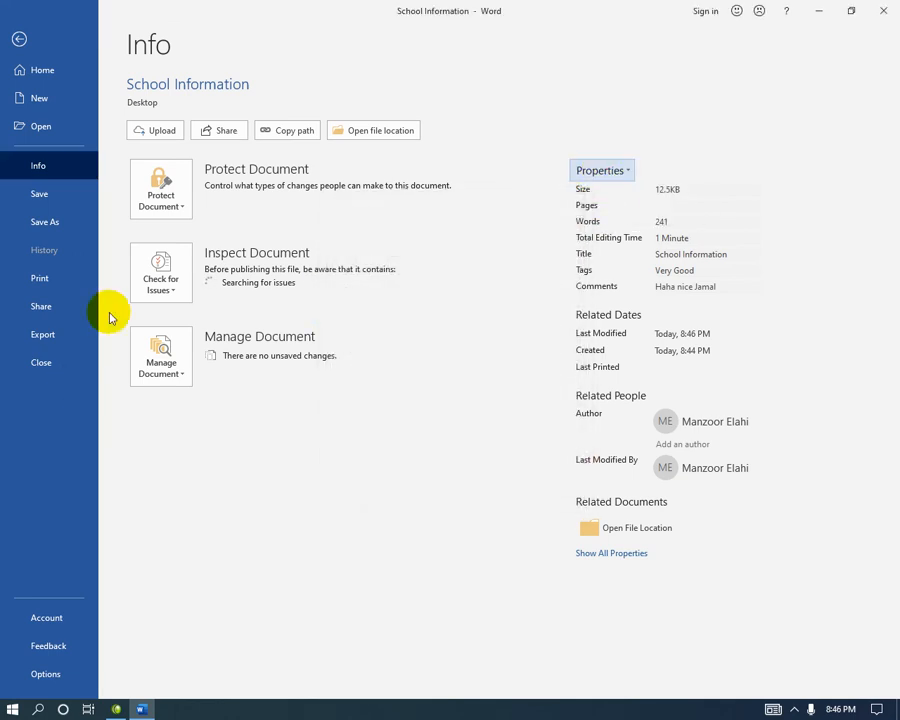
Run the Document Inspector on the document with the Hidden Text check included
{"action": "left_click", "coordinate": [163, 285]}
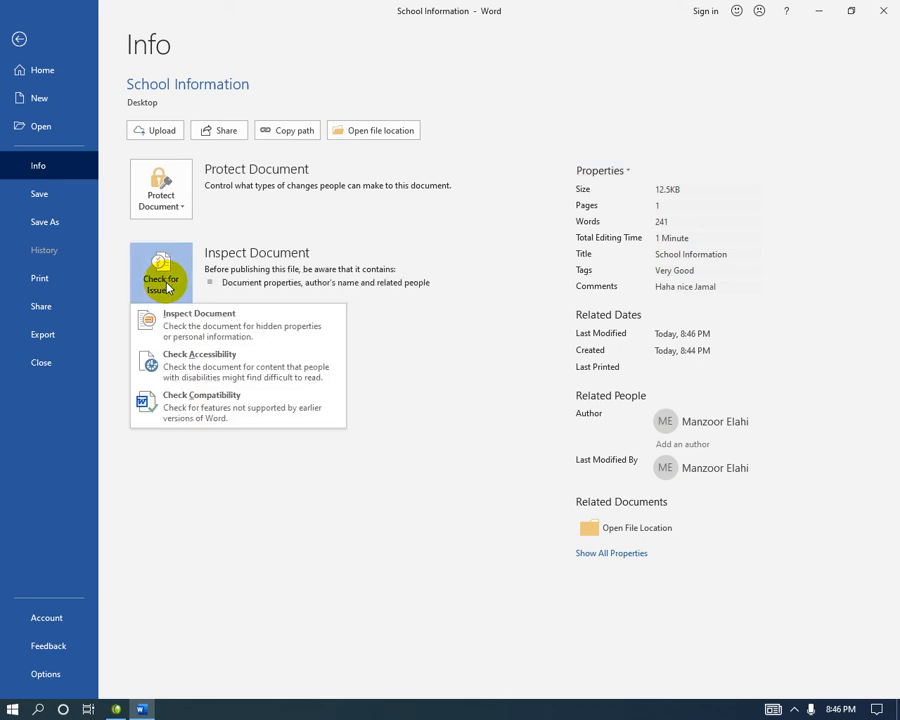
{"action": "left_click", "coordinate": [215, 336]}
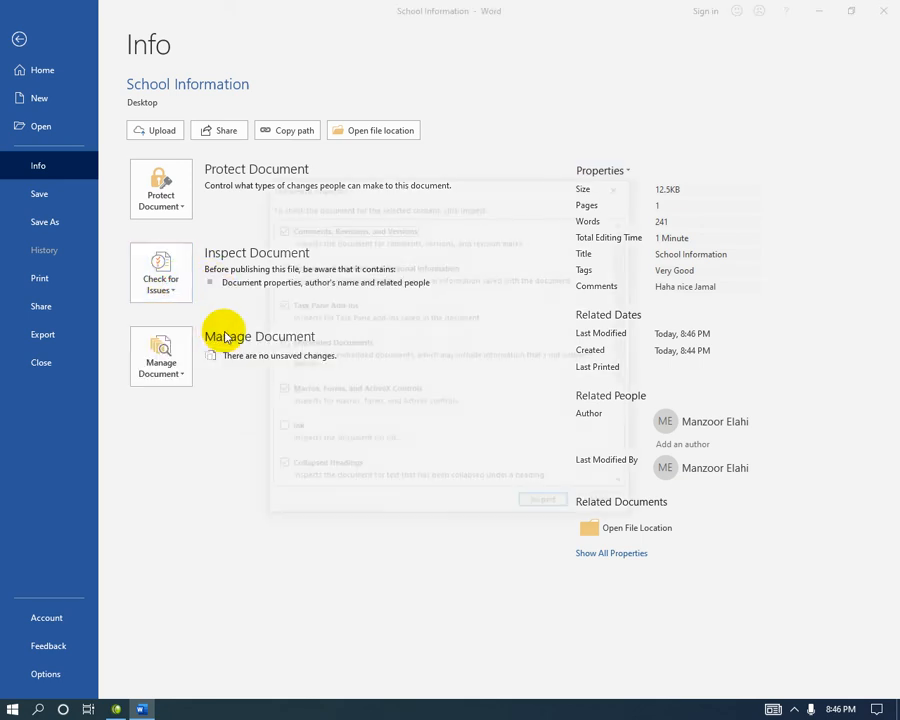
{"action": "scroll", "coordinate": [476, 357], "scroll_direction": "down", "scroll_amount": 5}
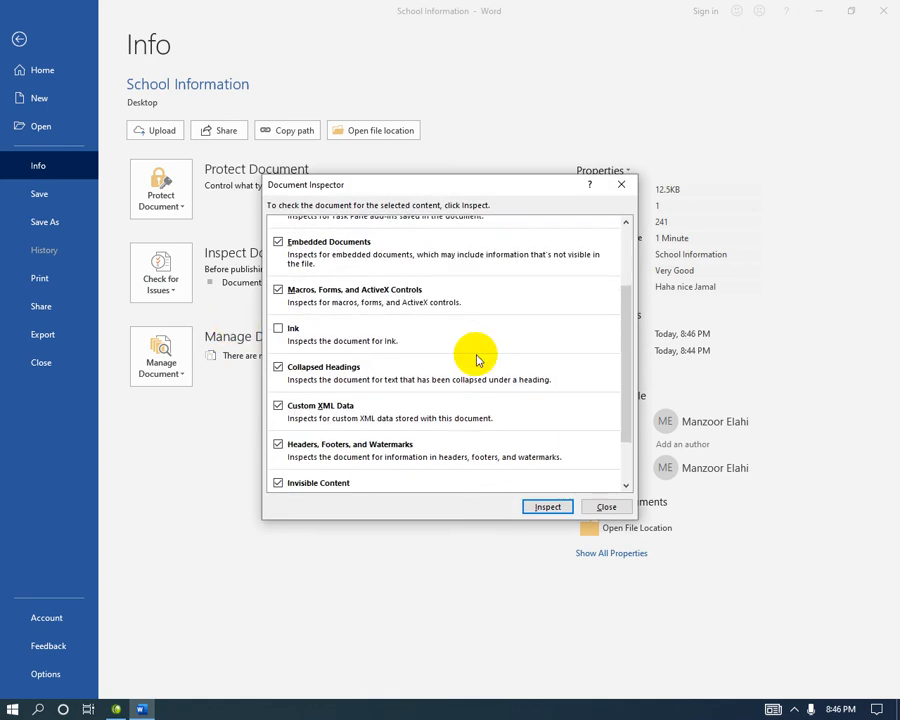
{"action": "left_click", "coordinate": [278, 466]}
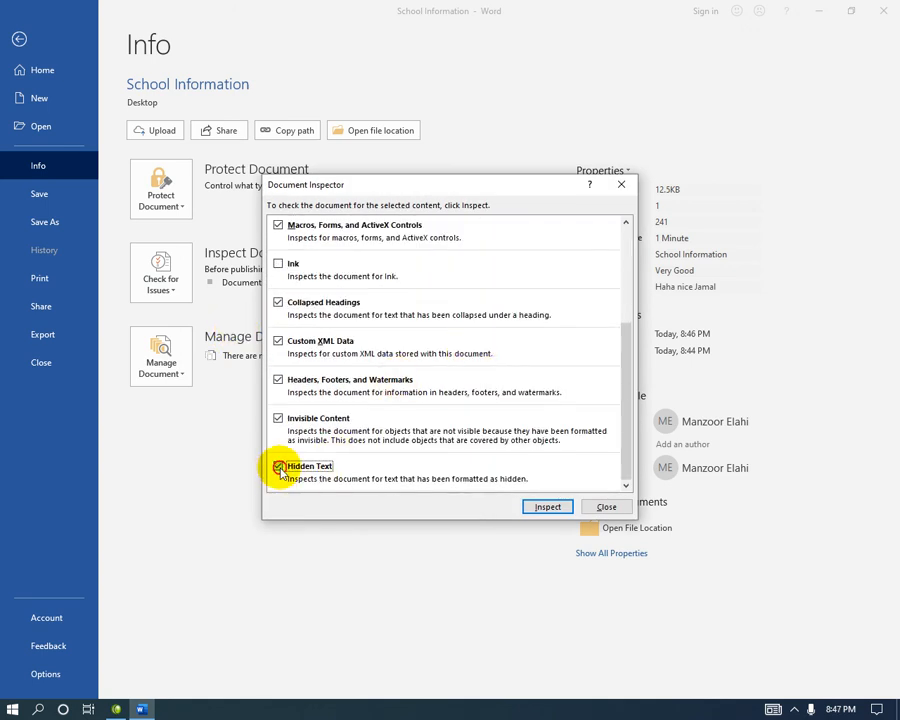
{"action": "left_click", "coordinate": [546, 506]}
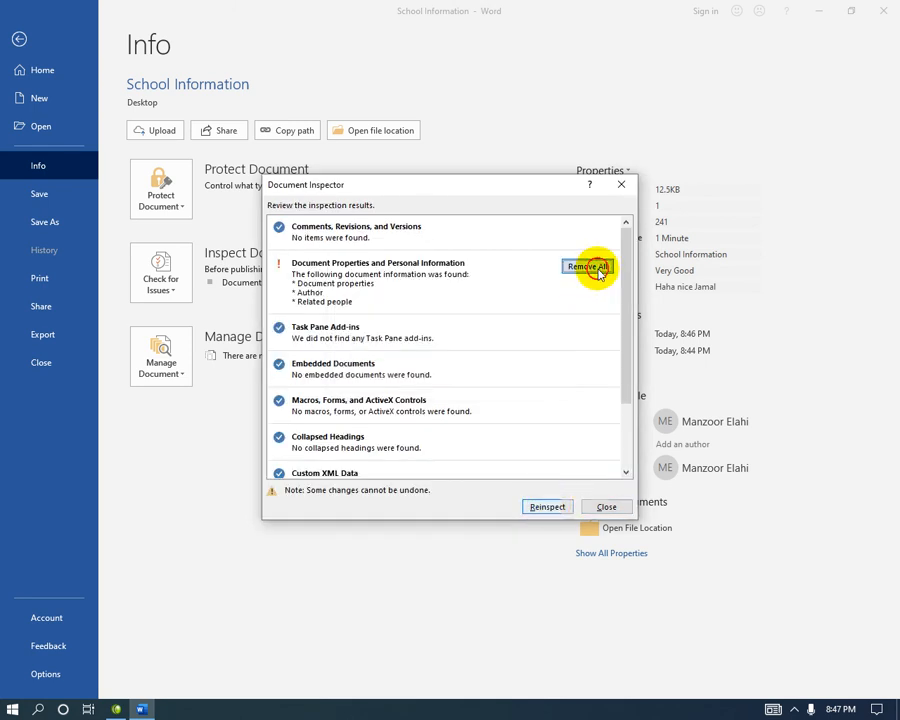
Remove all document properties and personal information from the document, and save and close it
{"action": "left_click", "coordinate": [591, 266]}
{"action": "left_click", "coordinate": [610, 509]}
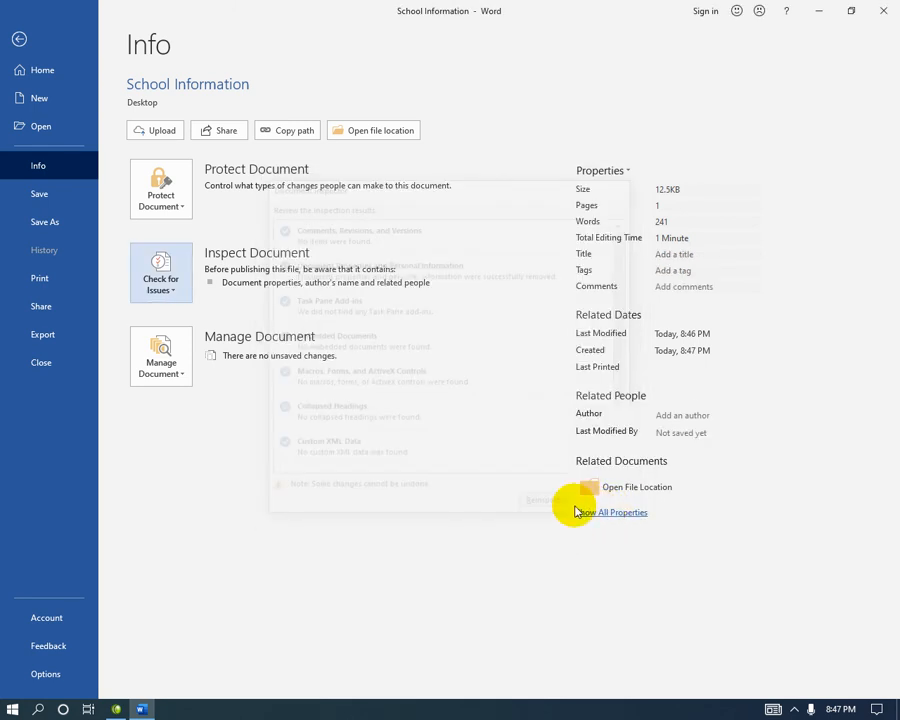
{"action": "left_click", "coordinate": [24, 198]}
{"action": "left_click", "coordinate": [883, 10]}
Check the description and origin details in the School Information file's Windows properties
{"action": "right_click", "coordinate": [36, 314]}
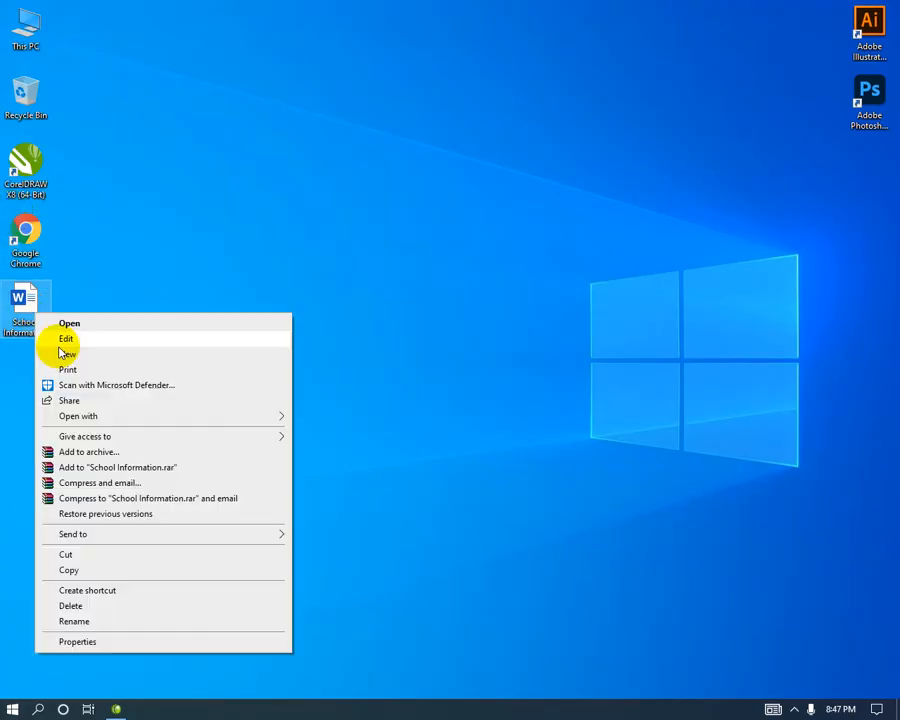
{"action": "left_click", "coordinate": [142, 646]}
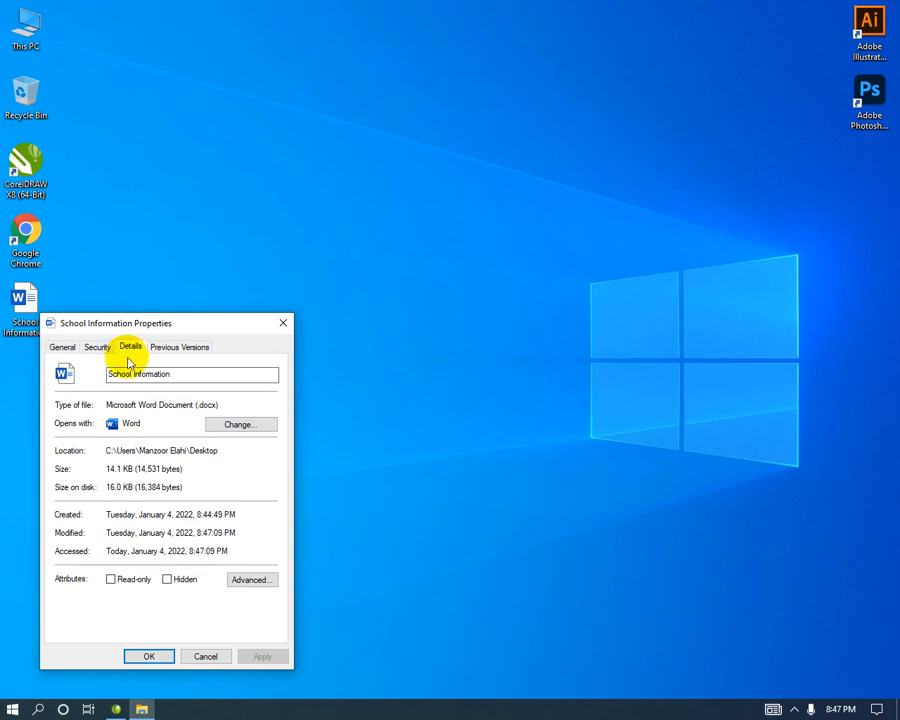
{"action": "mouse_move", "coordinate": [231, 319]}
{"action": "left_mouse_down"}
{"action": "mouse_move", "coordinate": [450, 239]}
{"action": "mouse_move", "coordinate": [283, 285]}
{"action": "left_mouse_up"}
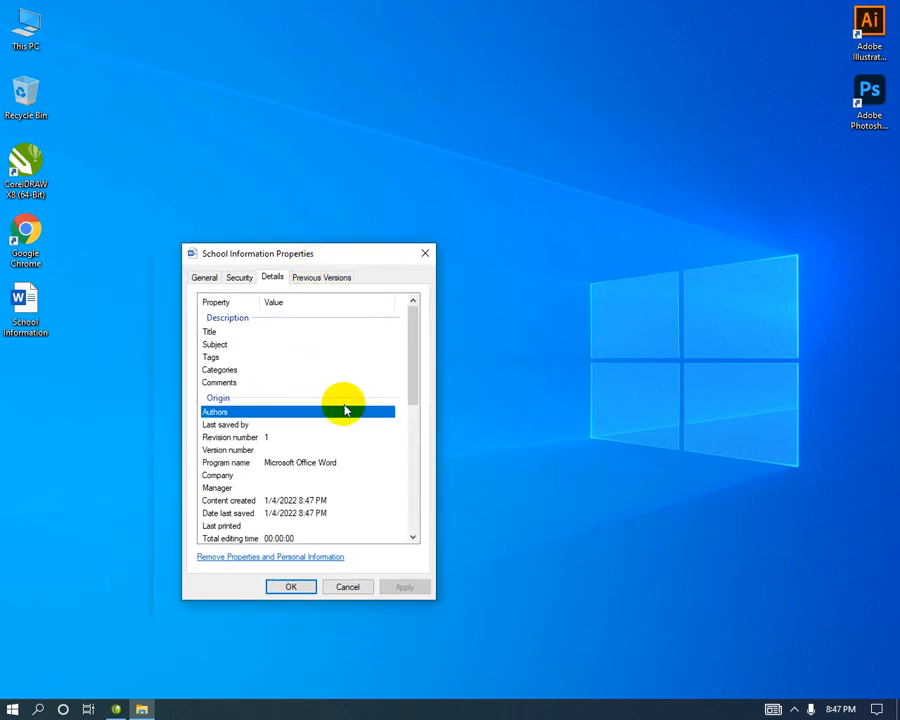
{"action": "left_click", "coordinate": [425, 253]}
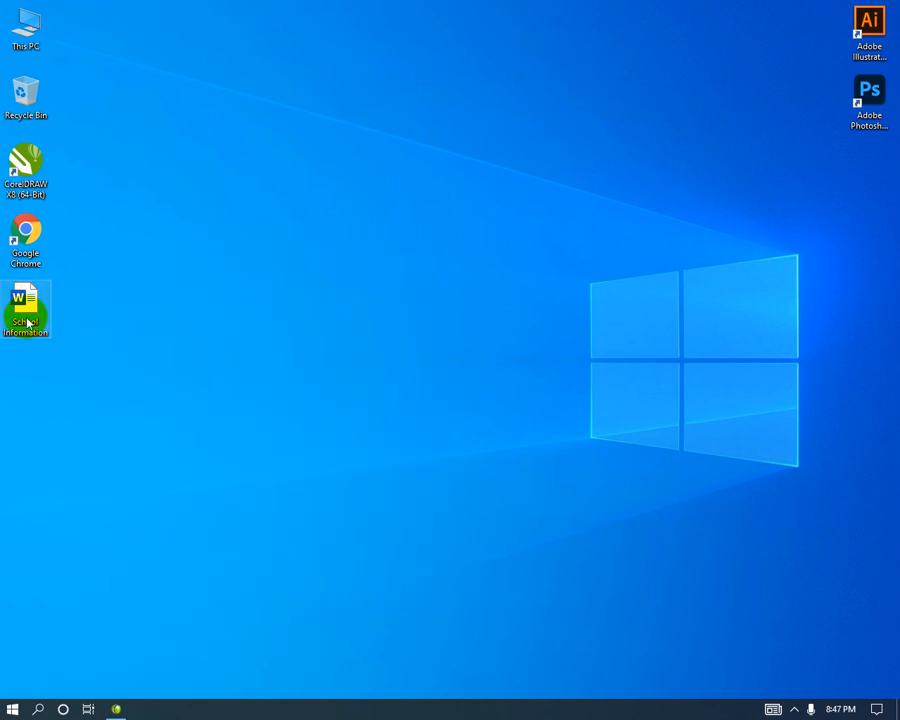
Reopen the School Information file from the desktop and review the summary fields in its advanced properties
{"action": "double_click", "coordinate": [26, 318]}
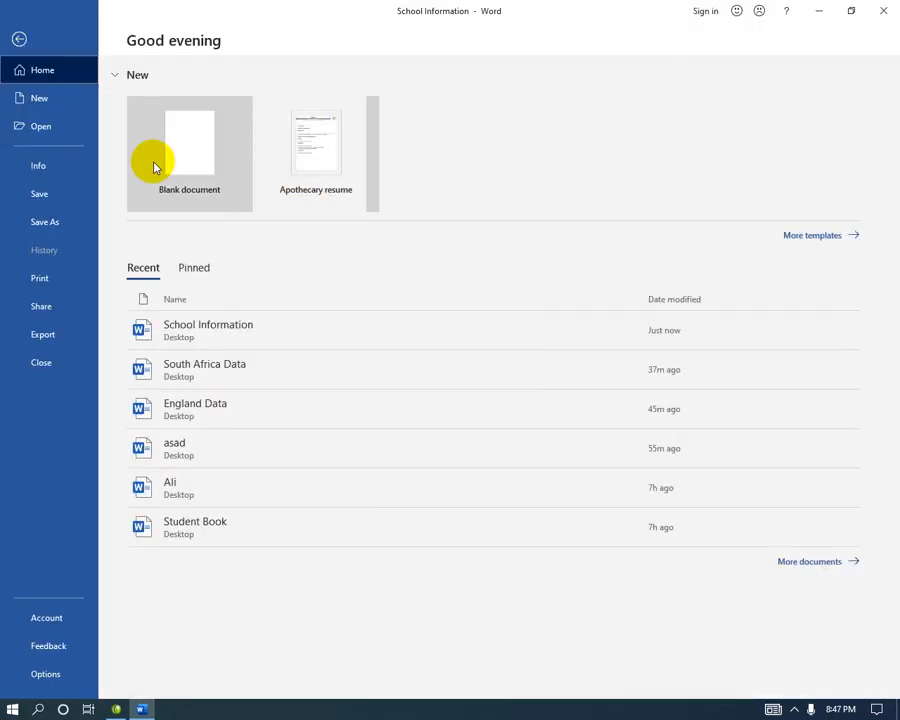
{"action": "left_click", "coordinate": [82, 175]}
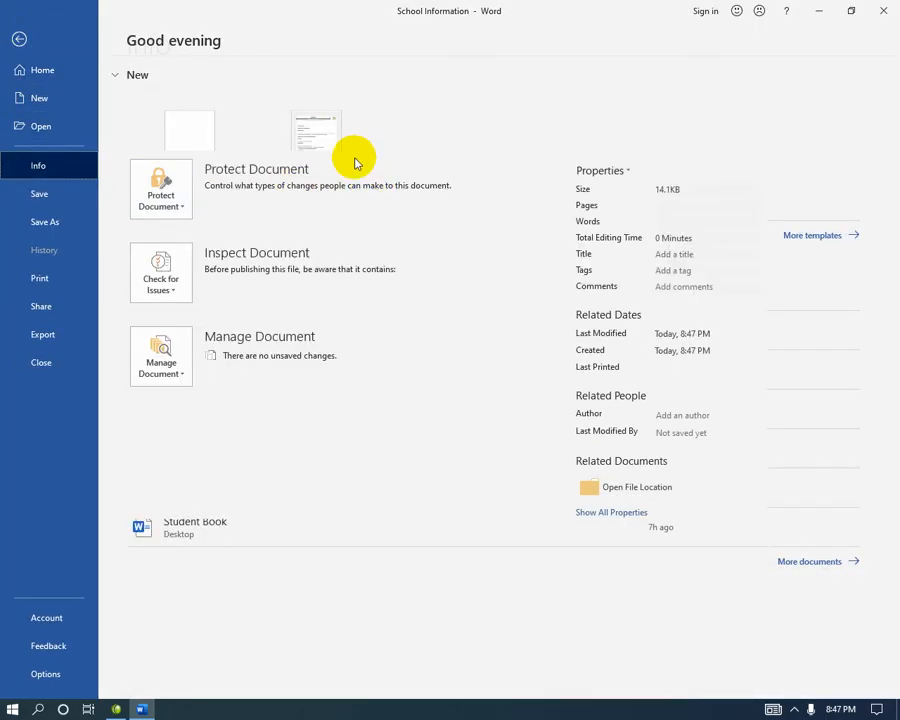
{"action": "left_click", "coordinate": [625, 170]}
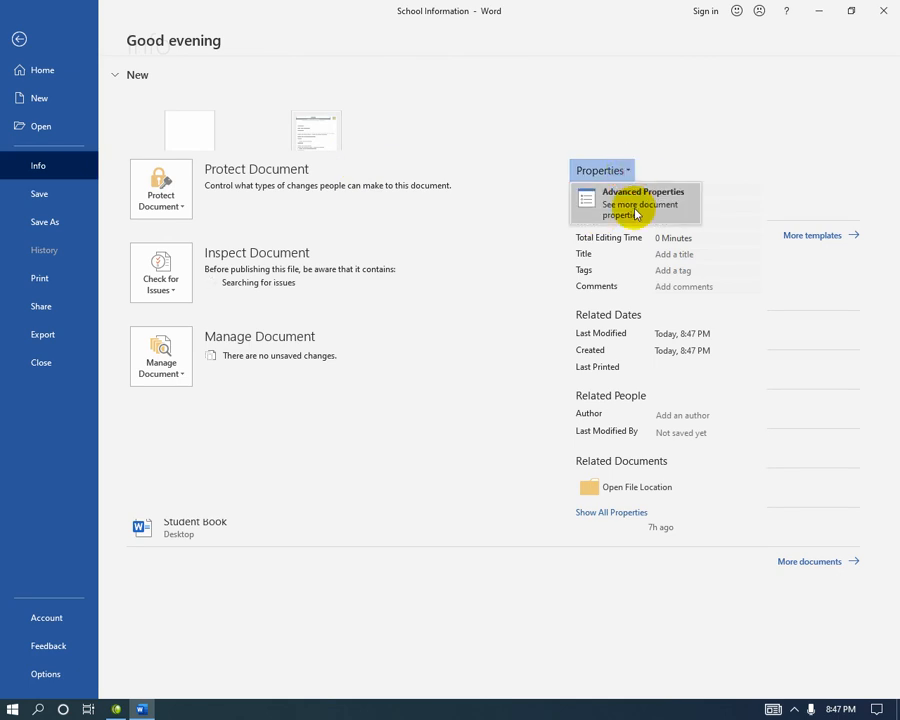
{"action": "left_click", "coordinate": [635, 206]}
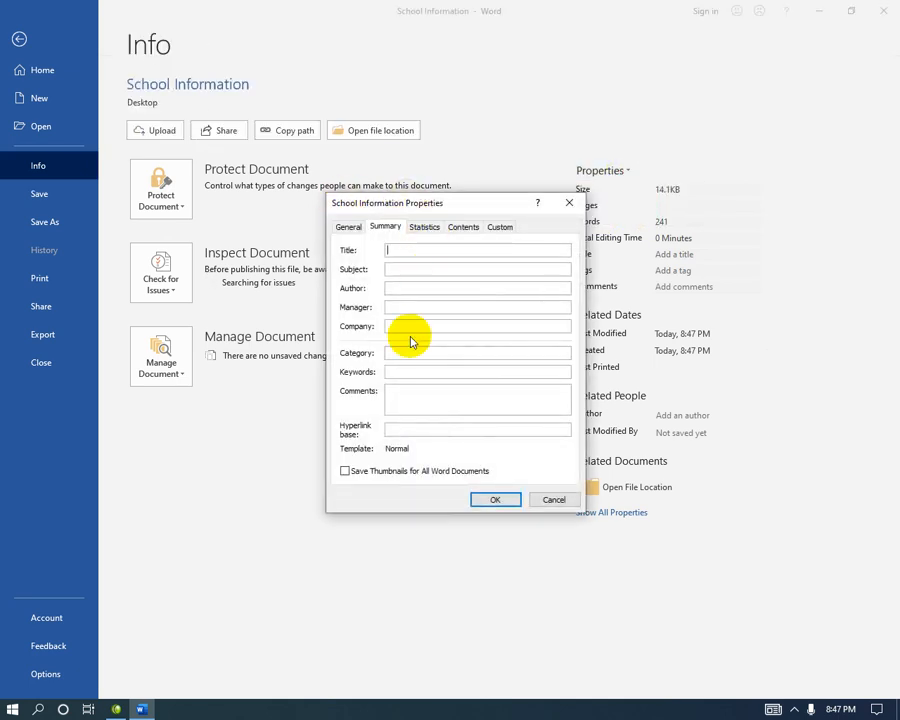
{"action": "left_click", "coordinate": [572, 201]}
Run the accessibility check on the document
{"action": "left_click", "coordinate": [161, 280]}
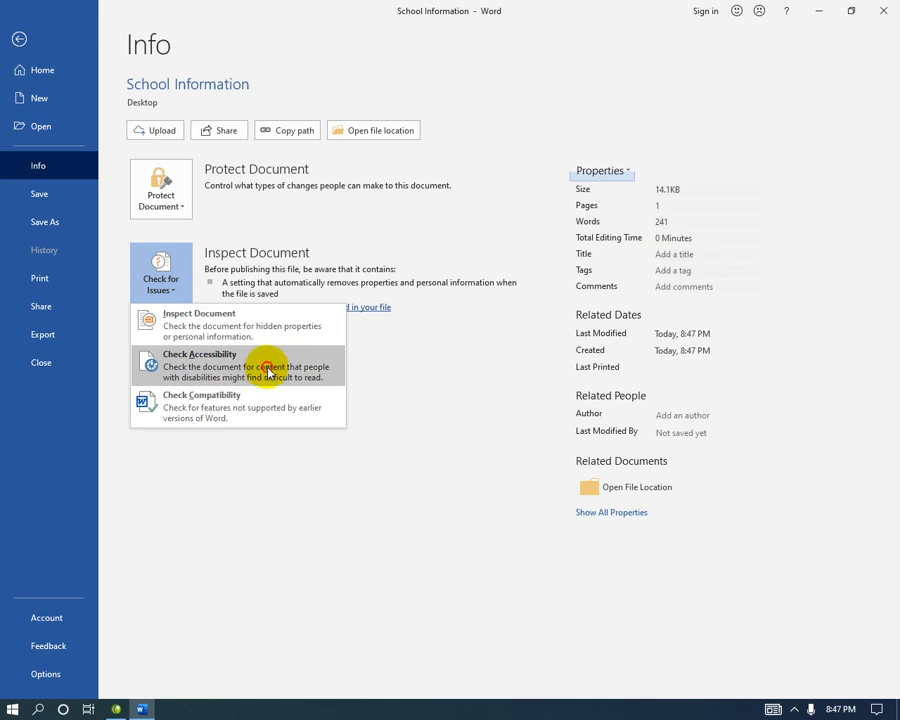
{"action": "left_click", "coordinate": [267, 373]}
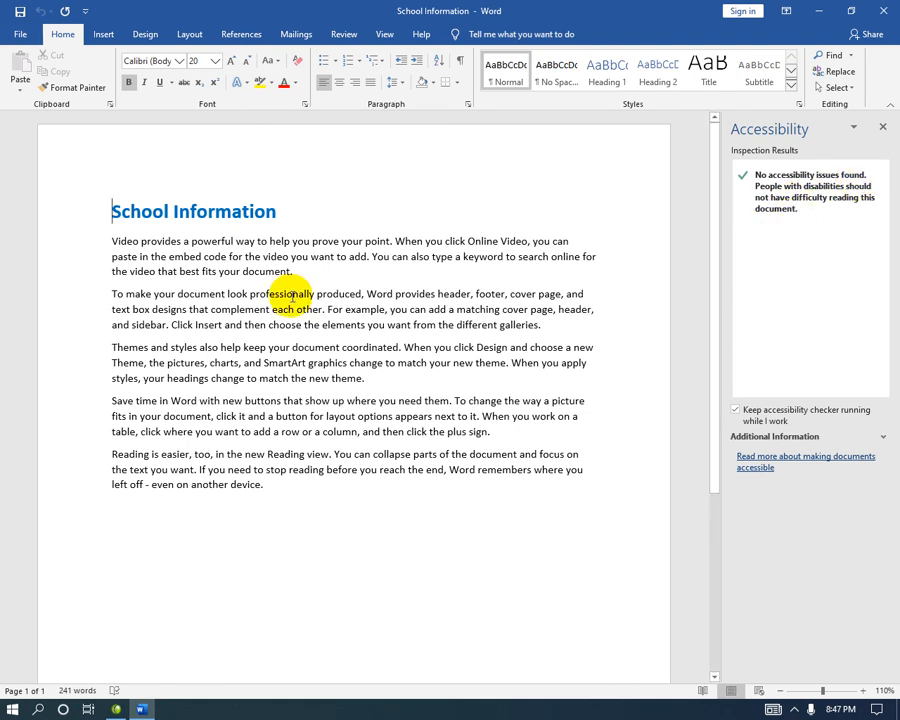
Draw a rectangle about 3.26" wide and 2.13" high over the middle of the body text
{"action": "left_click", "coordinate": [104, 36]}
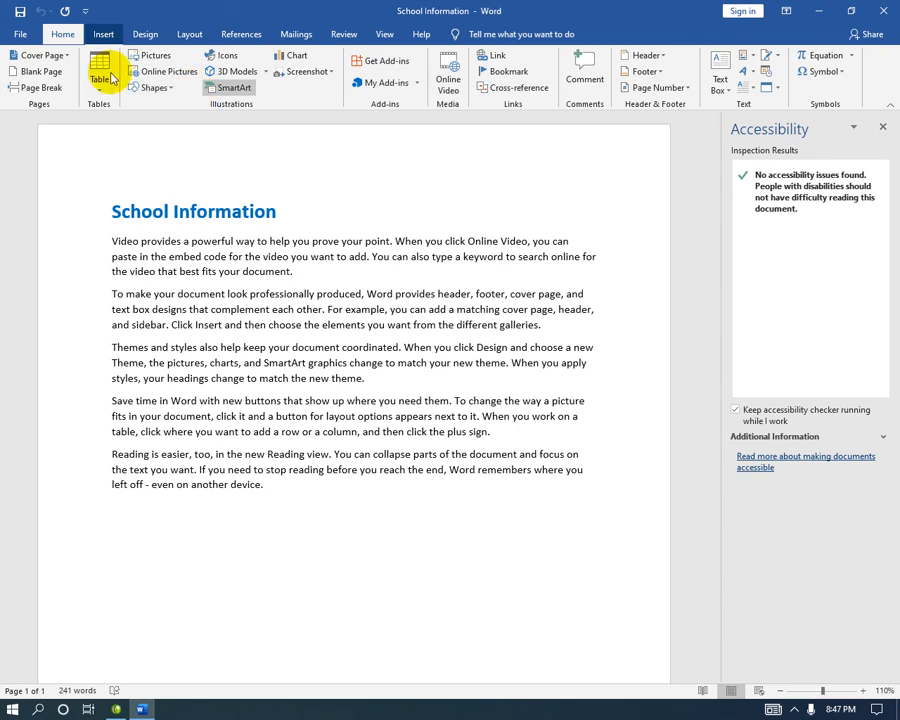
{"action": "left_click", "coordinate": [155, 88]}
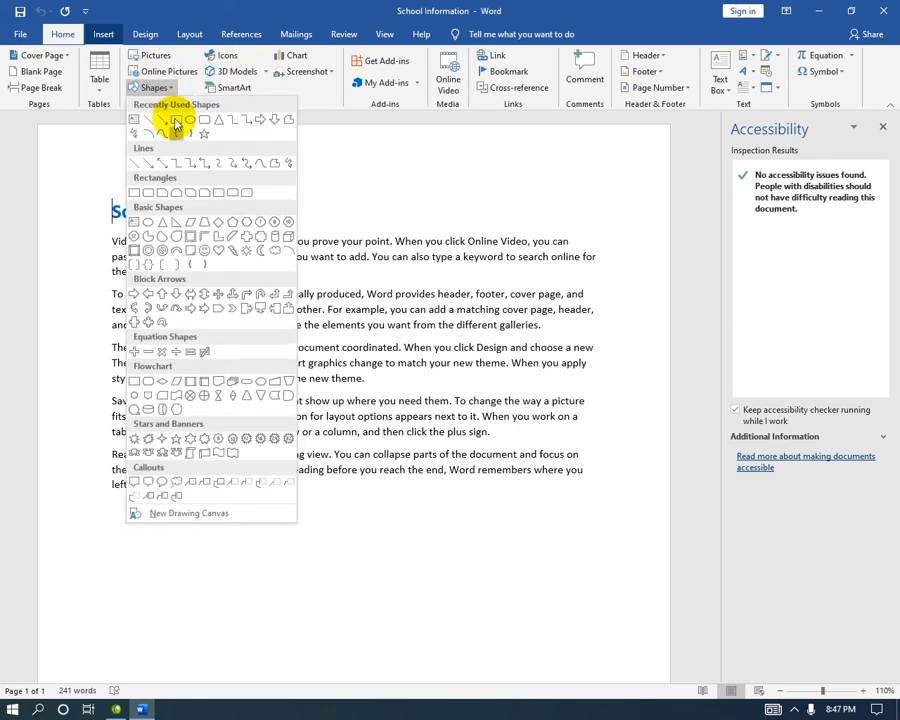
{"action": "left_click", "coordinate": [176, 122]}
{"action": "left_click_drag", "start_coordinate": [190, 271], "coordinate": [432, 428]}
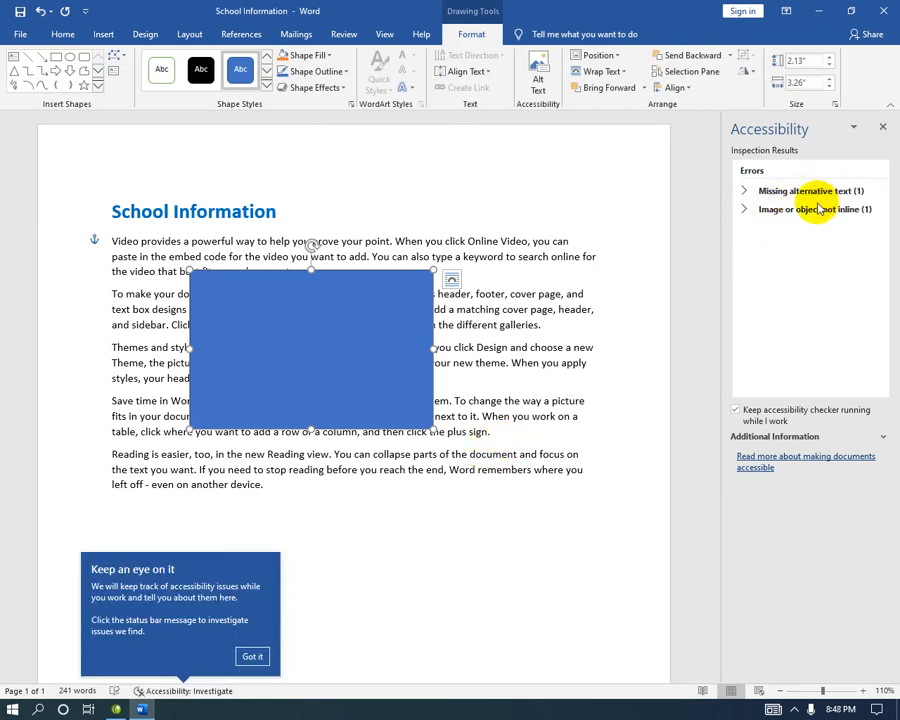
Review the missing alternative text and inline object errors in the accessibility results, and dismiss the tip
{"action": "left_click", "coordinate": [843, 194]}
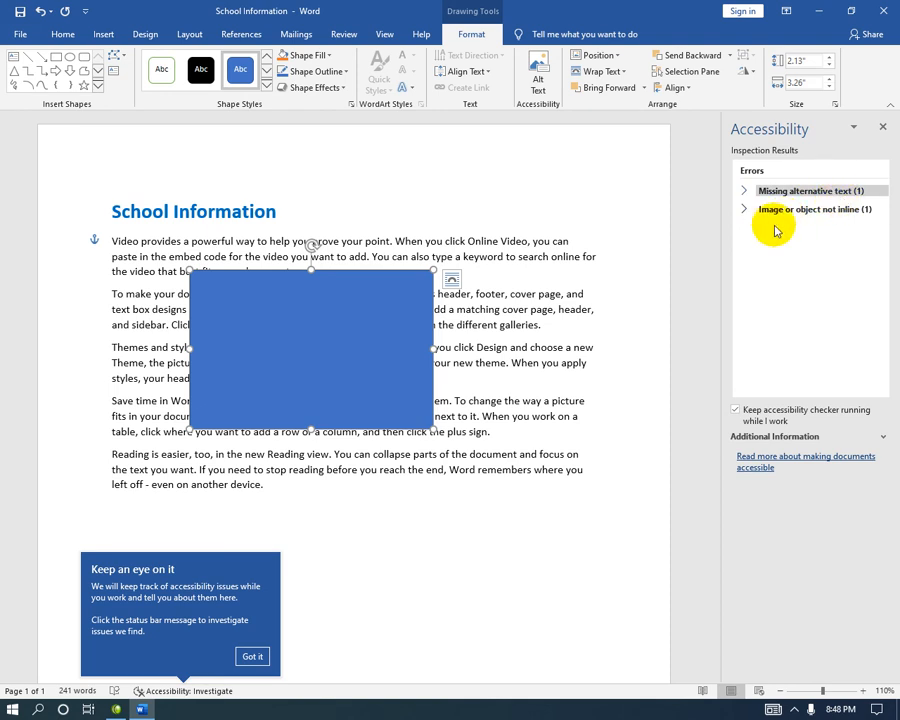
{"action": "left_click", "coordinate": [755, 176]}
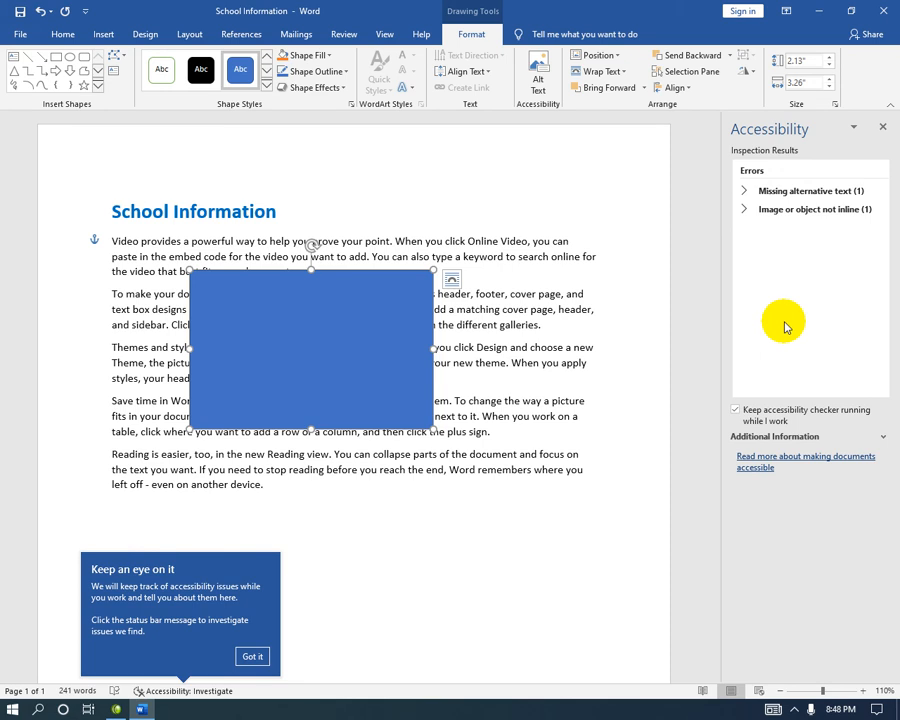
{"action": "left_click", "coordinate": [251, 656]}
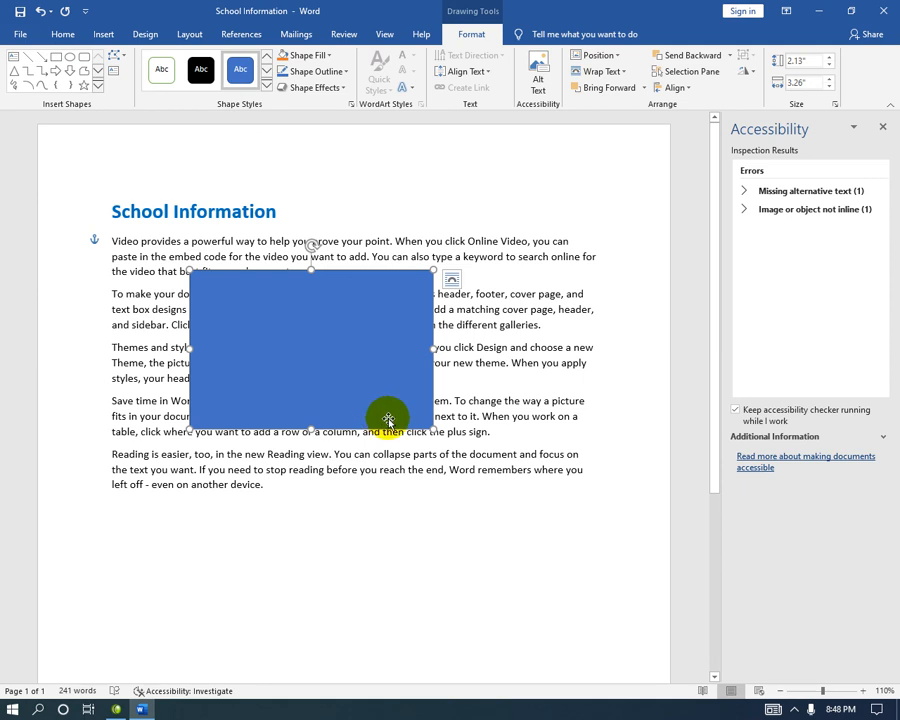
Delete the blue rectangle from the document and close the accessibility results
{"action": "key", "text": "Delete"}
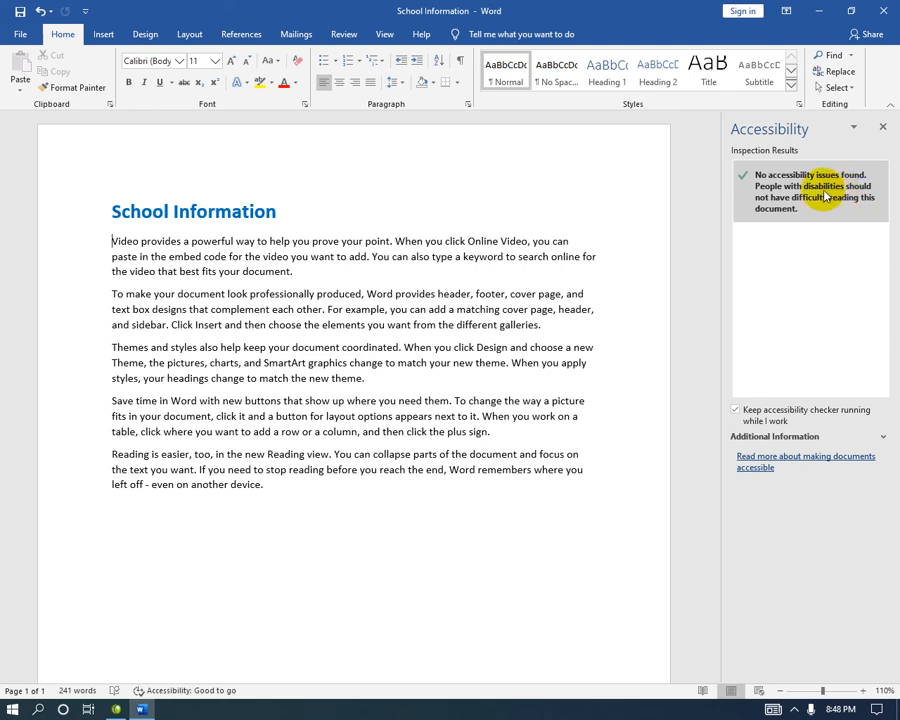
{"action": "left_click", "coordinate": [883, 127]}
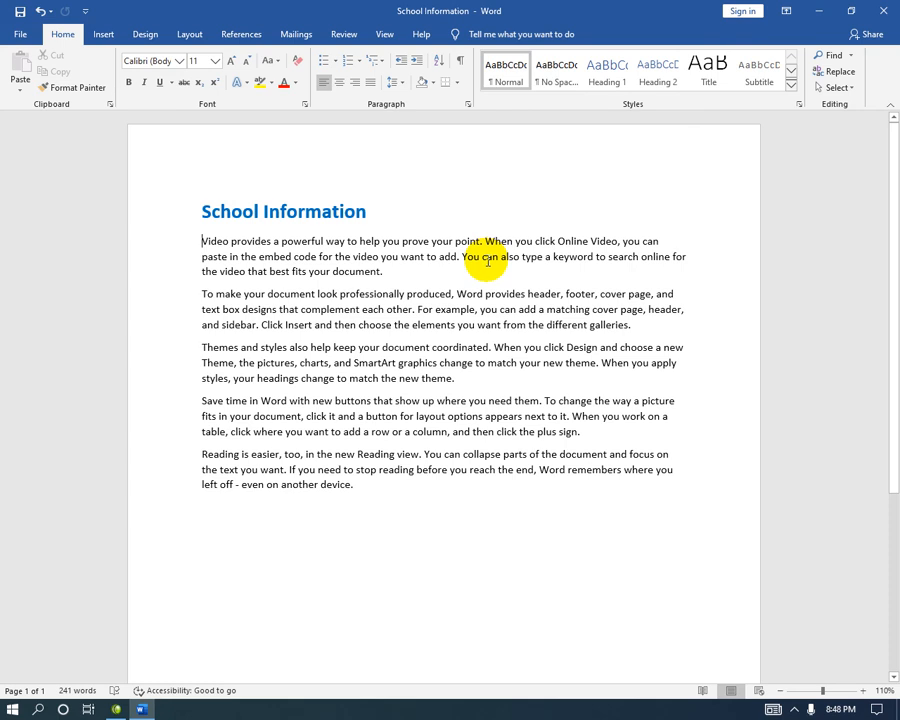
{"action": "left_click", "coordinate": [245, 36]}
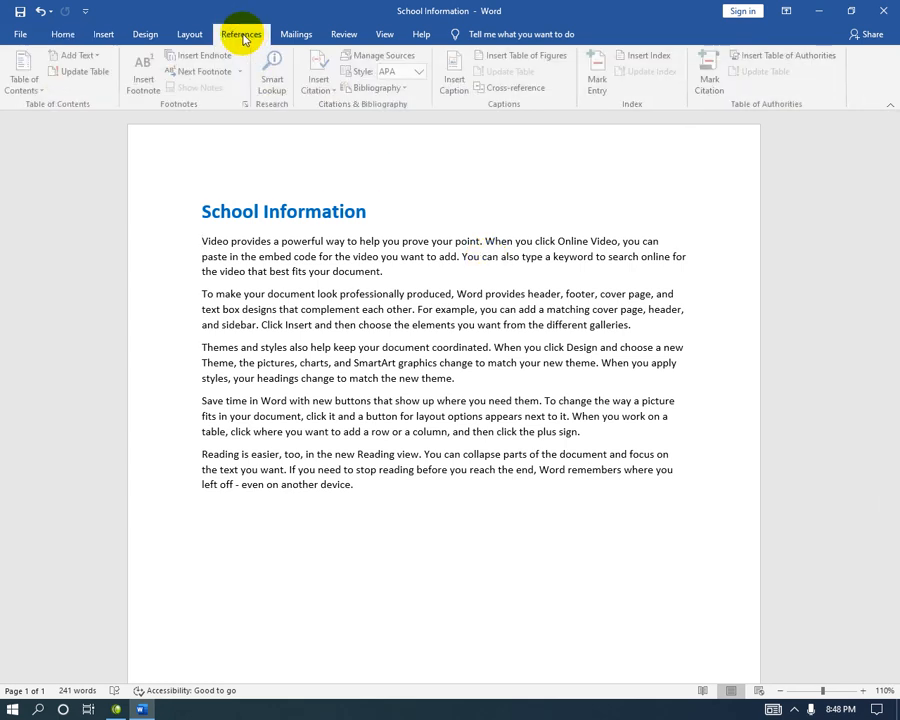
{"action": "left_click", "coordinate": [193, 36]}
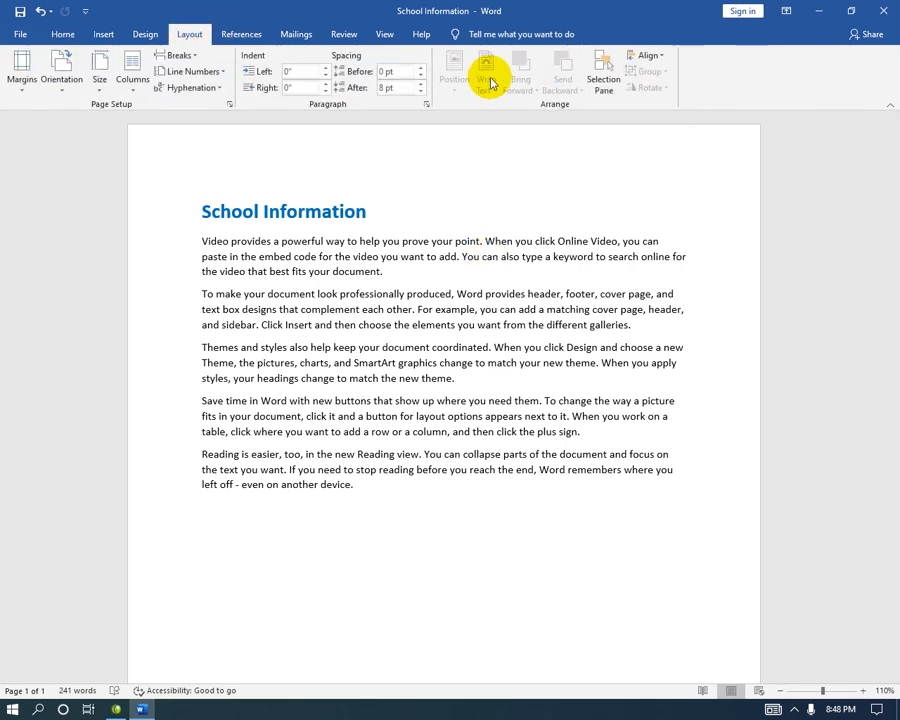
{"action": "left_click", "coordinate": [60, 34]}
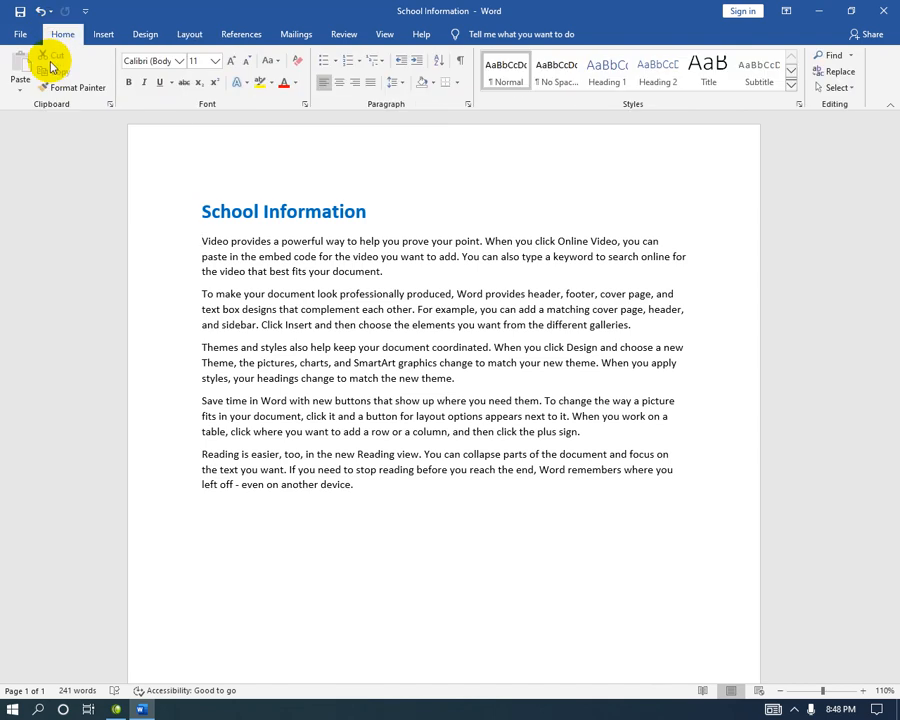
Run the compatibility check on the document, look at the Word versions it covers, and close the checker
{"action": "left_click", "coordinate": [18, 35]}
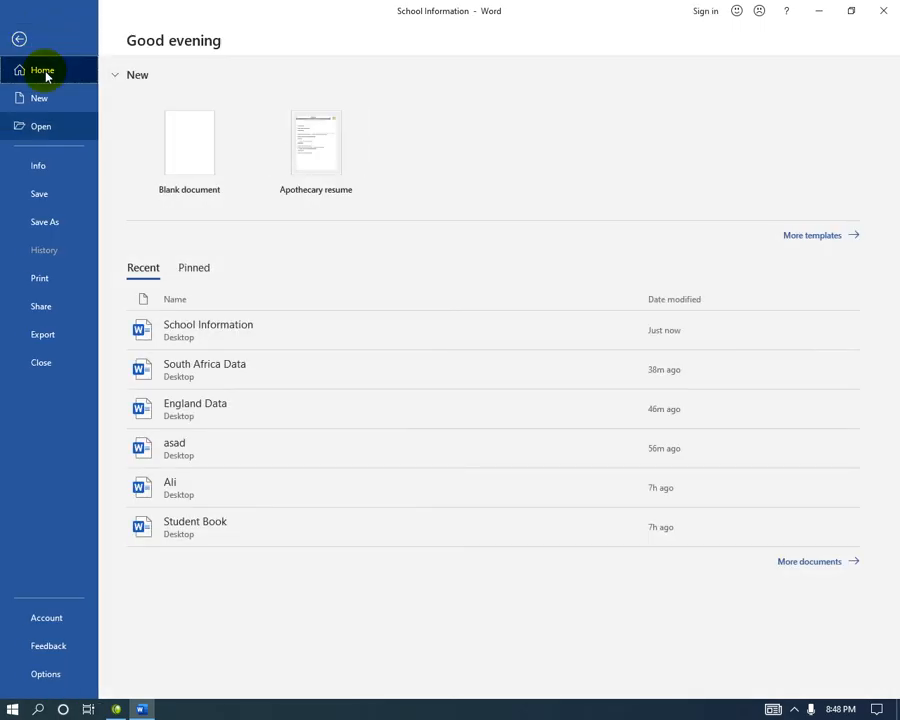
{"action": "left_click", "coordinate": [66, 174]}
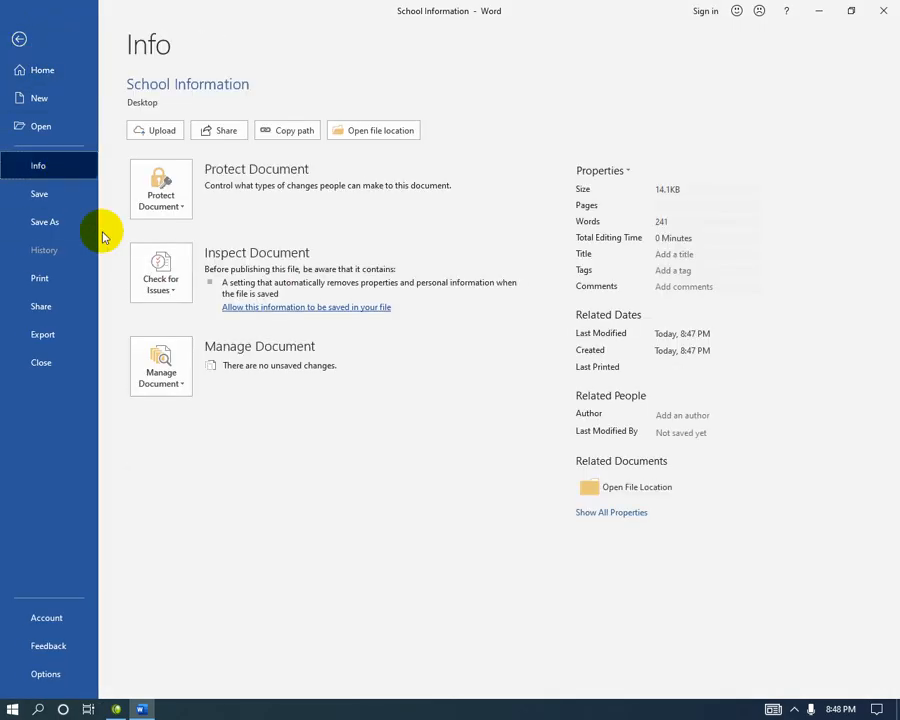
{"action": "left_click", "coordinate": [170, 292]}
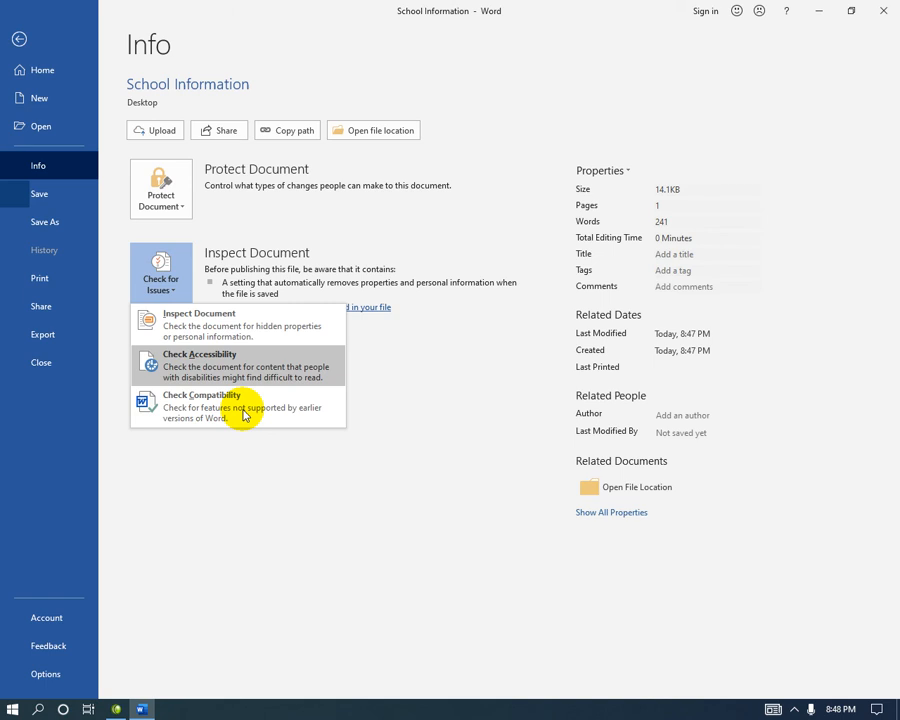
{"action": "left_click", "coordinate": [243, 413]}
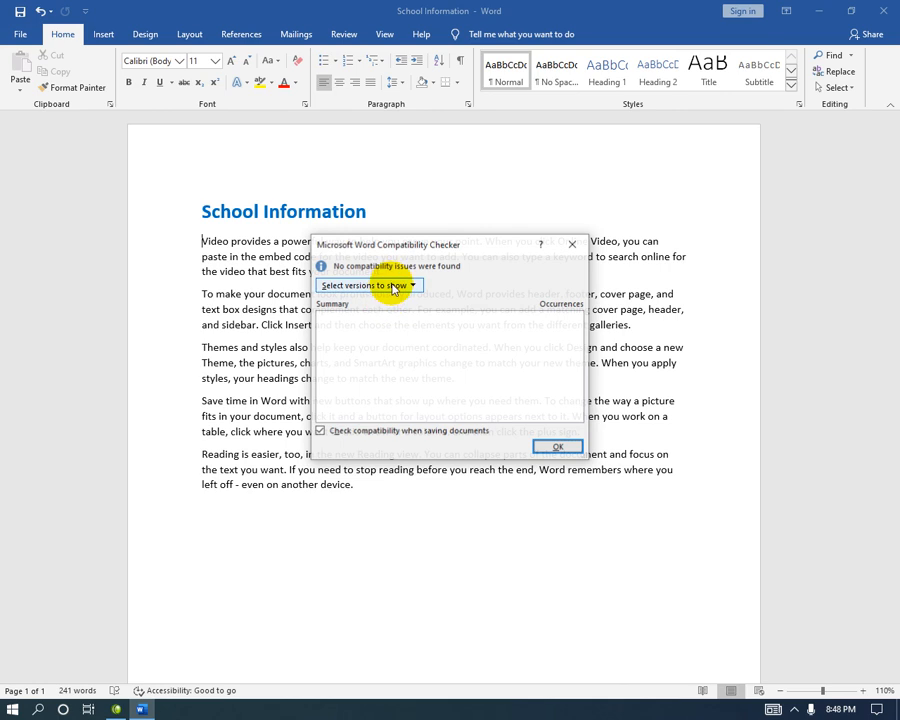
{"action": "left_click", "coordinate": [395, 286]}
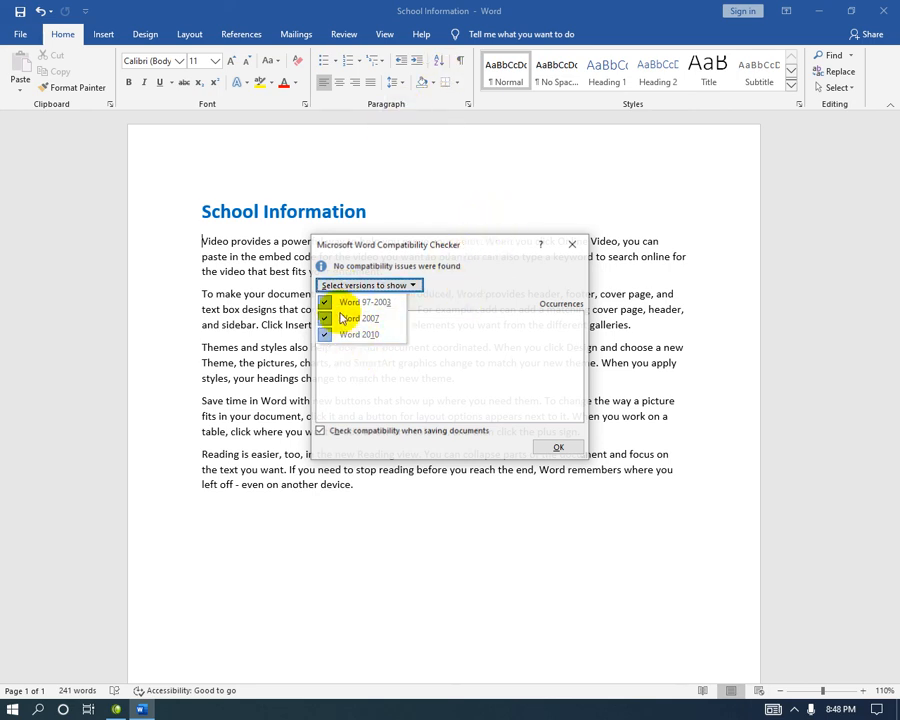
{"action": "left_click", "coordinate": [572, 244]}
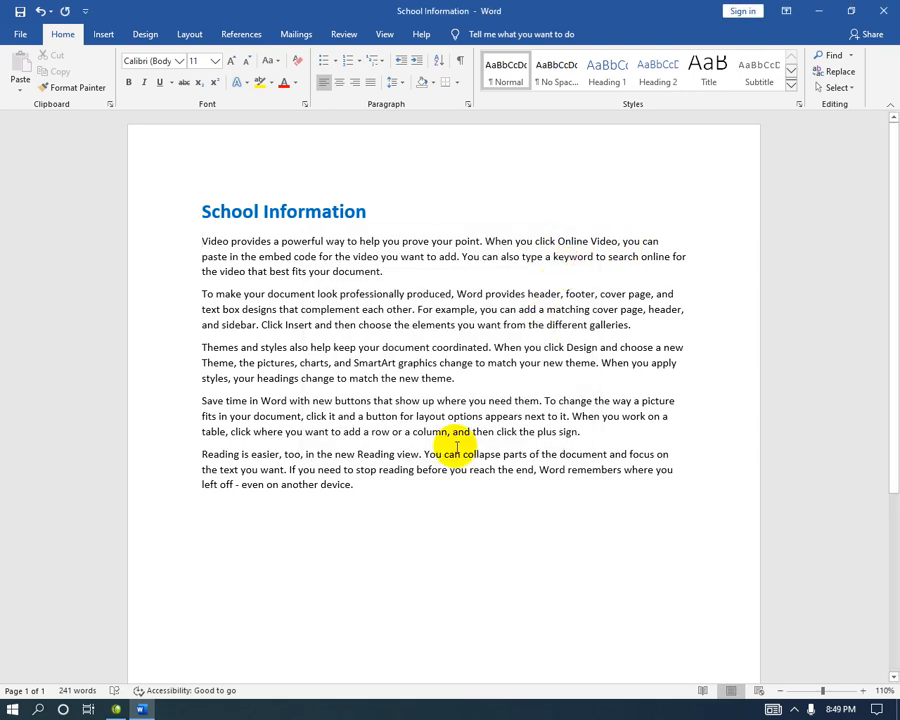
Create a new document from the Student report template
{"action": "left_click", "coordinate": [20, 32]}
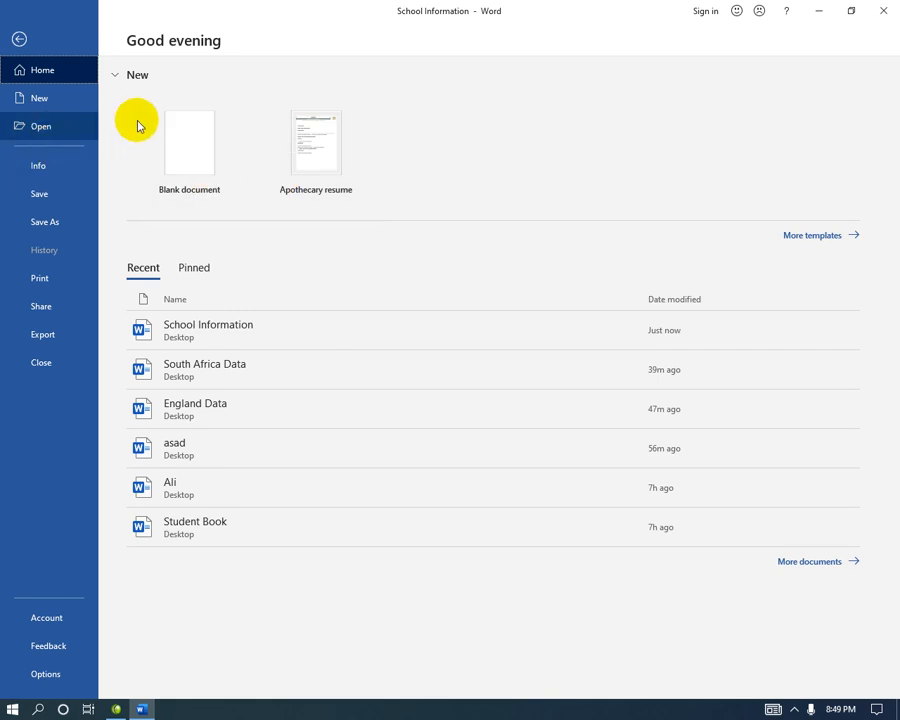
{"action": "left_click", "coordinate": [832, 238]}
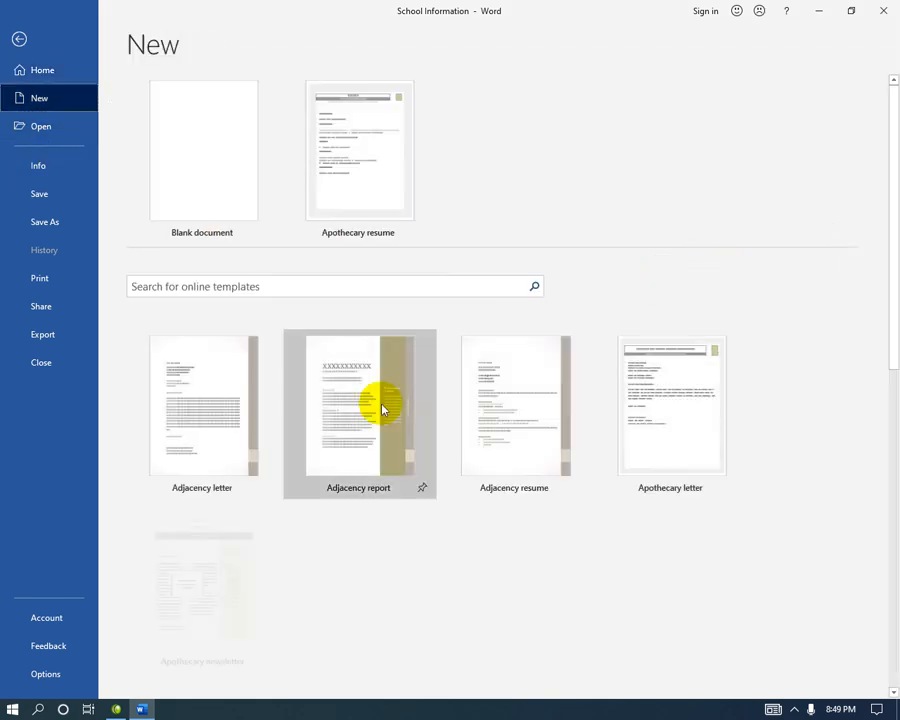
{"action": "scroll", "coordinate": [445, 555], "scroll_direction": "down", "scroll_amount": 10}
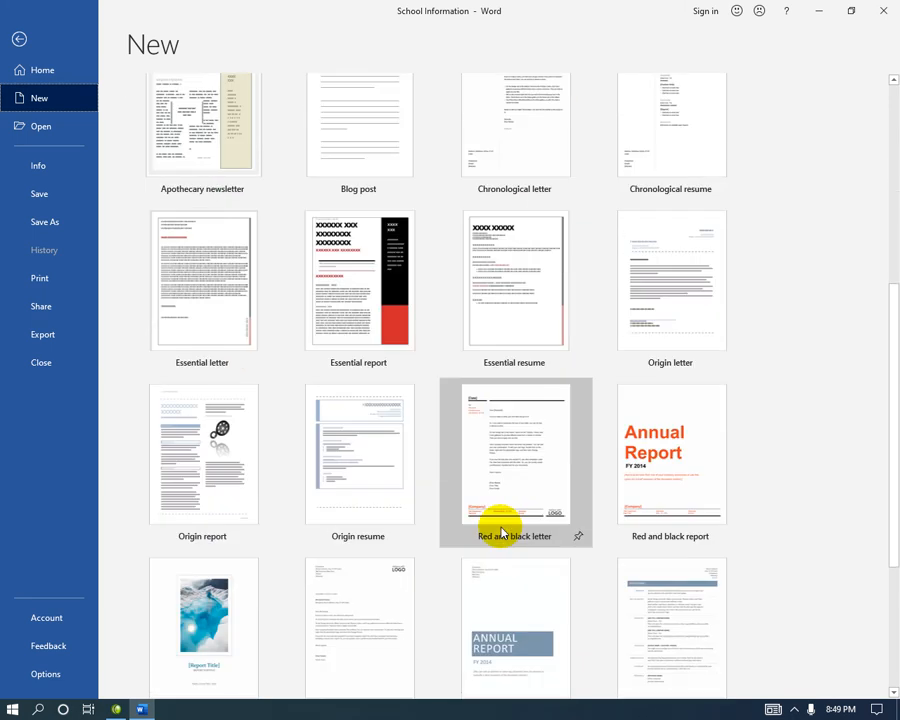
{"action": "scroll", "coordinate": [502, 525], "scroll_direction": "down", "scroll_amount": 1}
{"action": "left_click", "coordinate": [227, 553]}
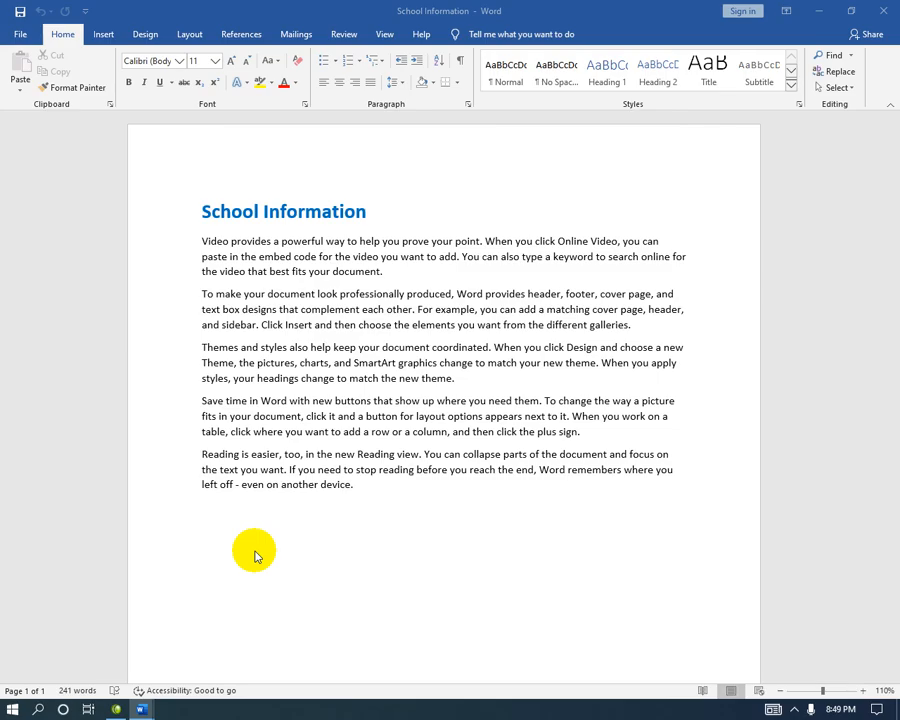
Run the compatibility check on the new report document, review the full list of unsupported features, and close the checker
{"action": "left_click", "coordinate": [20, 34]}
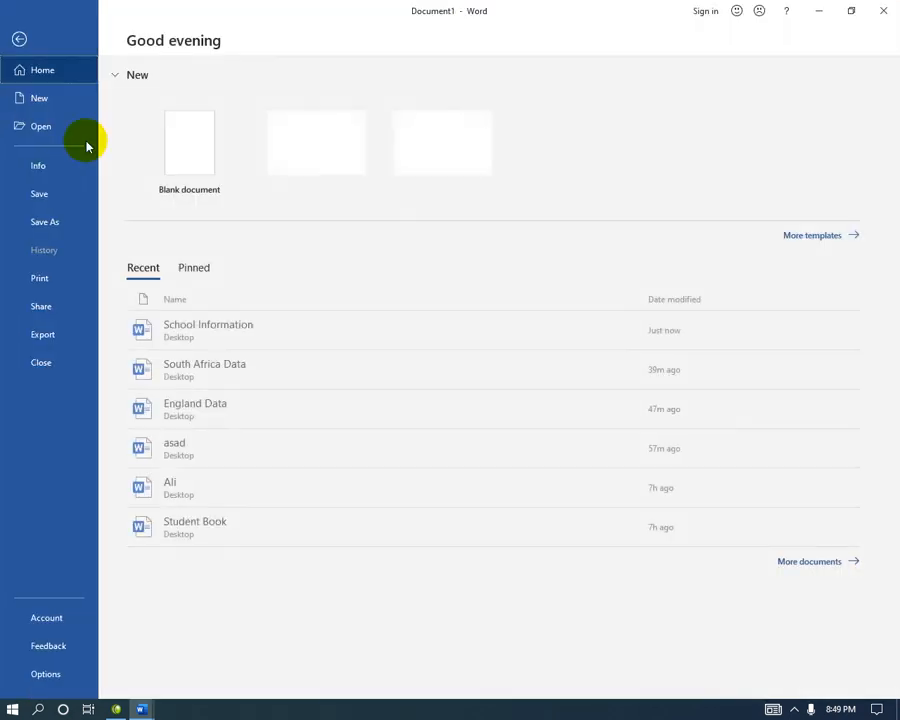
{"action": "left_click", "coordinate": [64, 166]}
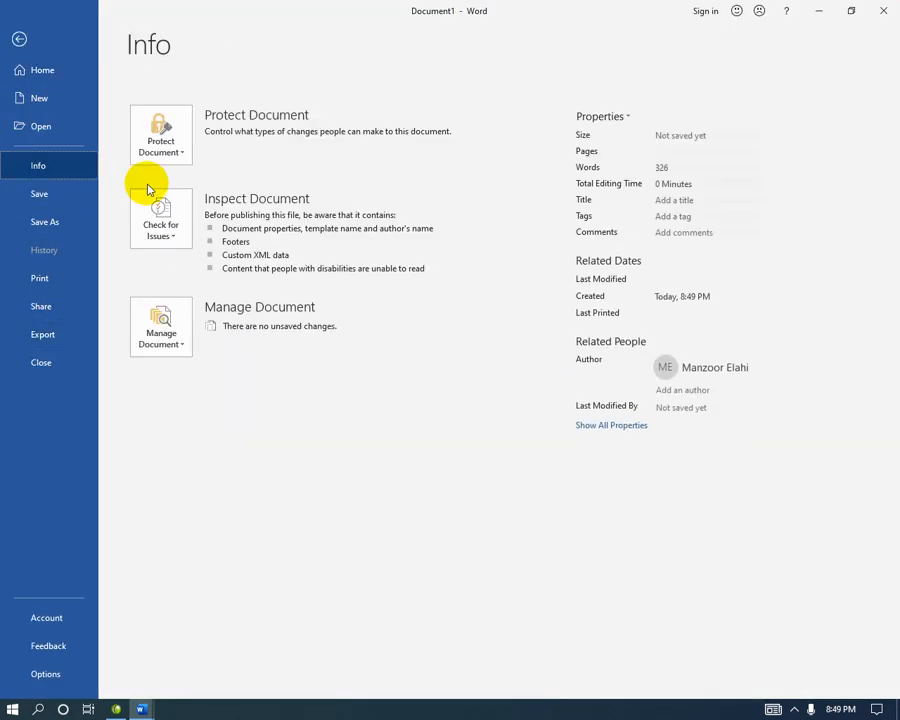
{"action": "left_click", "coordinate": [155, 208]}
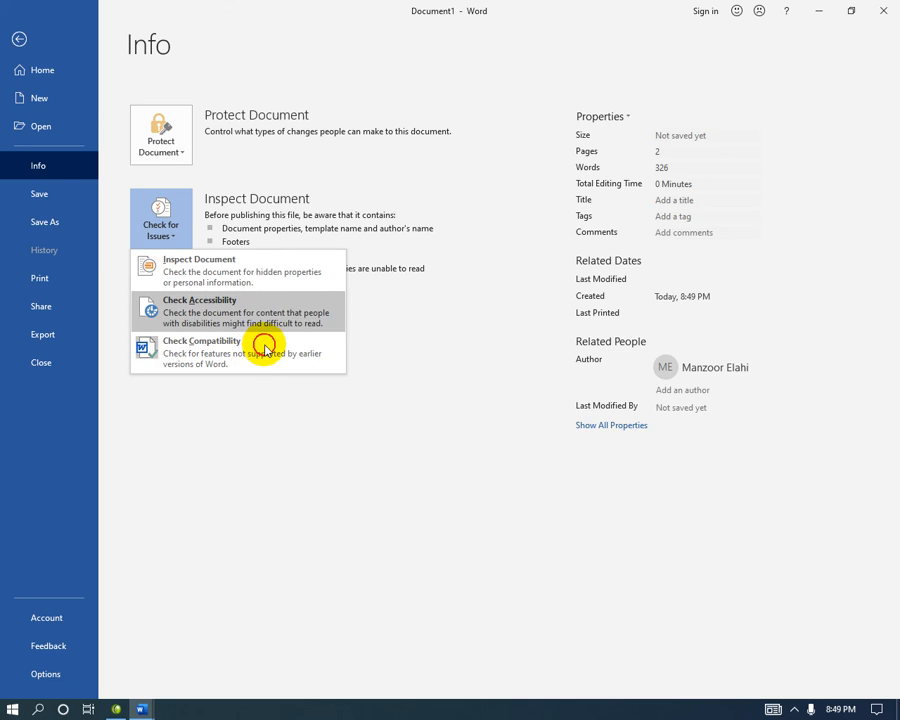
{"action": "left_click", "coordinate": [265, 347]}
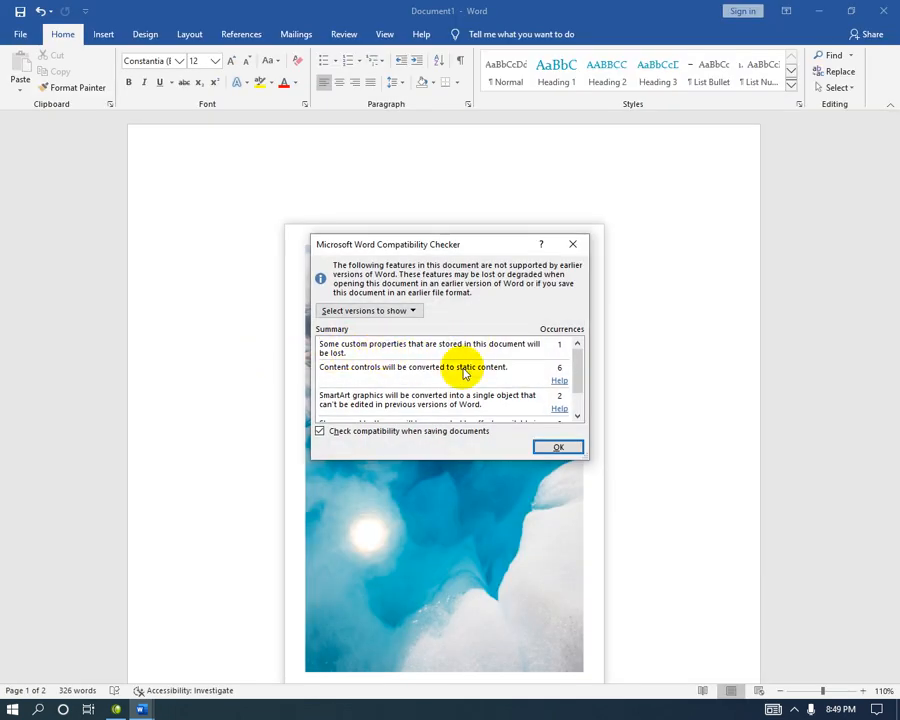
{"action": "scroll", "coordinate": [505, 374], "scroll_direction": "down", "scroll_amount": 2}
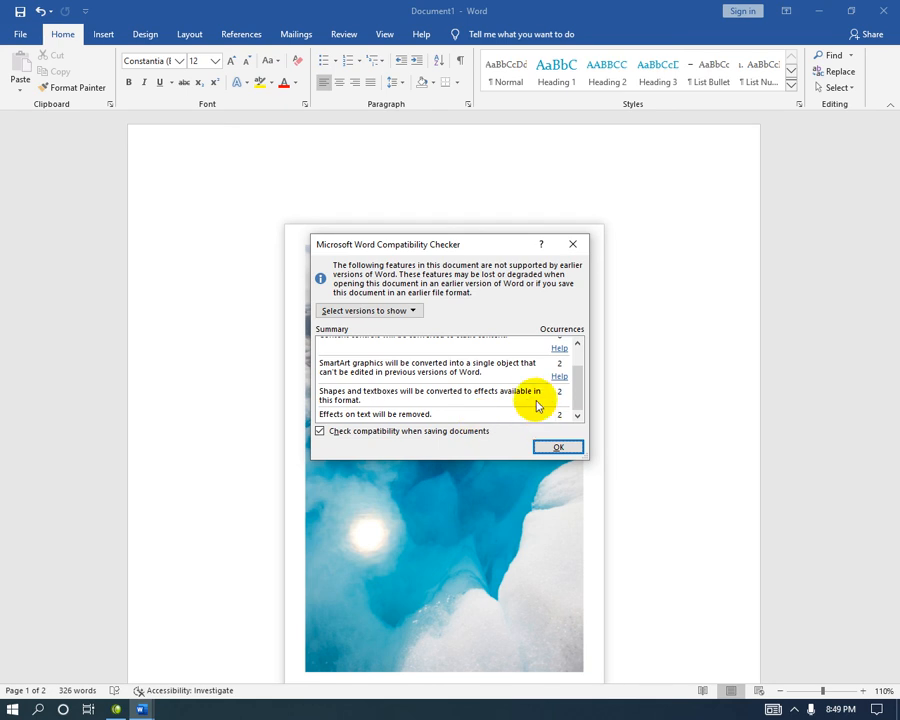
{"action": "left_click", "coordinate": [572, 244]}
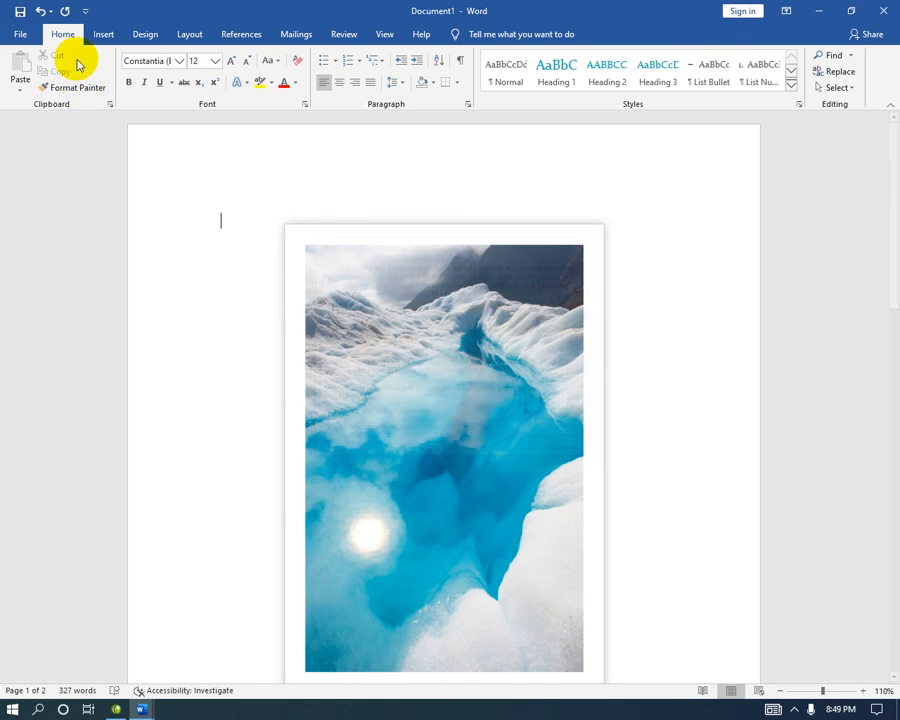
{"action": "left_click", "coordinate": [18, 36]}
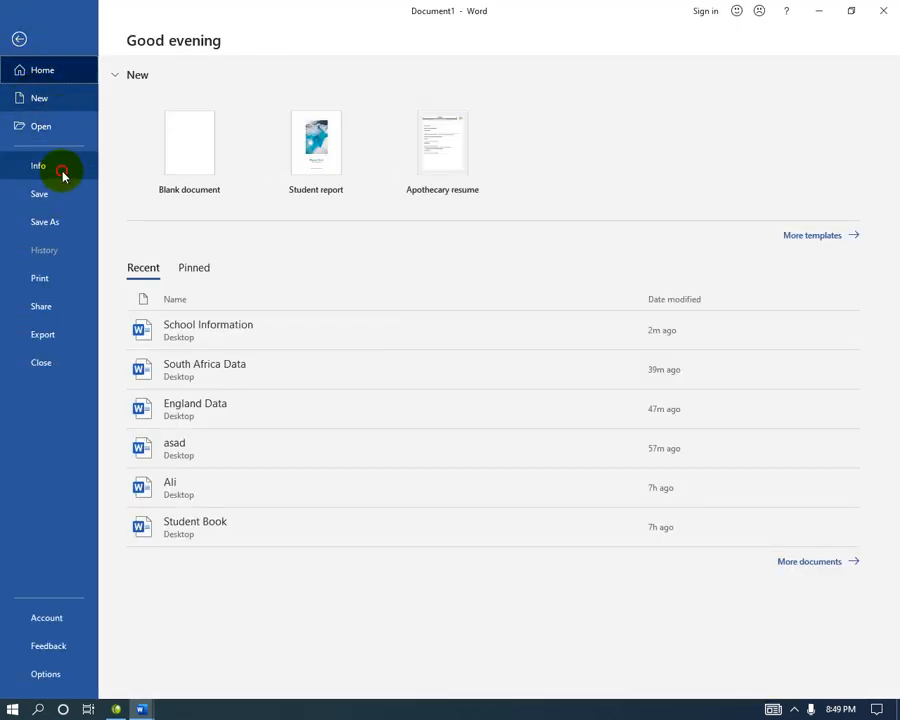
{"action": "left_click", "coordinate": [62, 170]}
{"action": "left_click", "coordinate": [176, 232]}
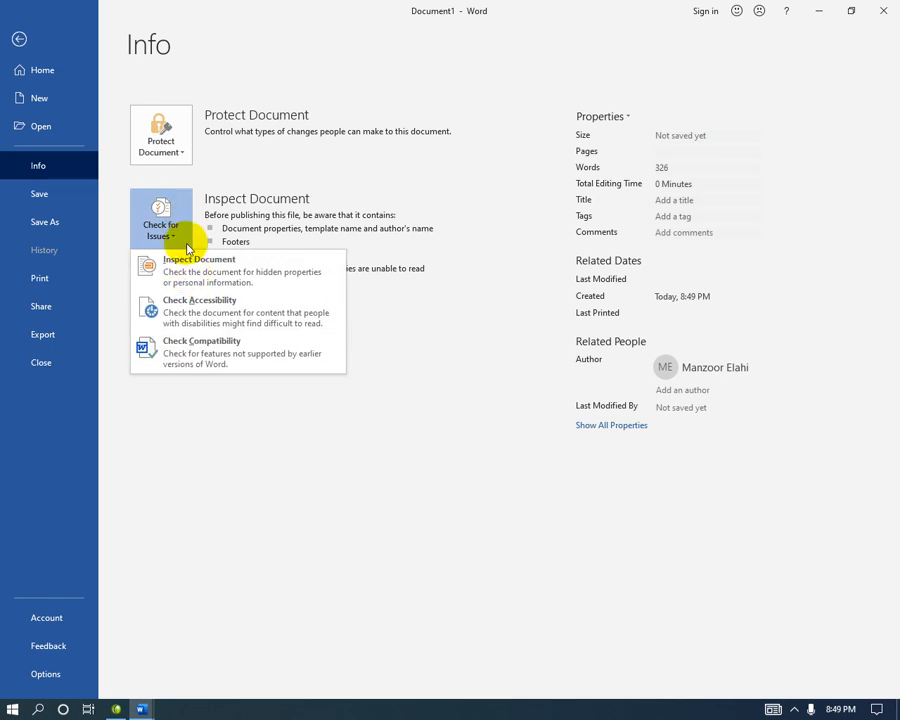
{"action": "left_click", "coordinate": [114, 207]}
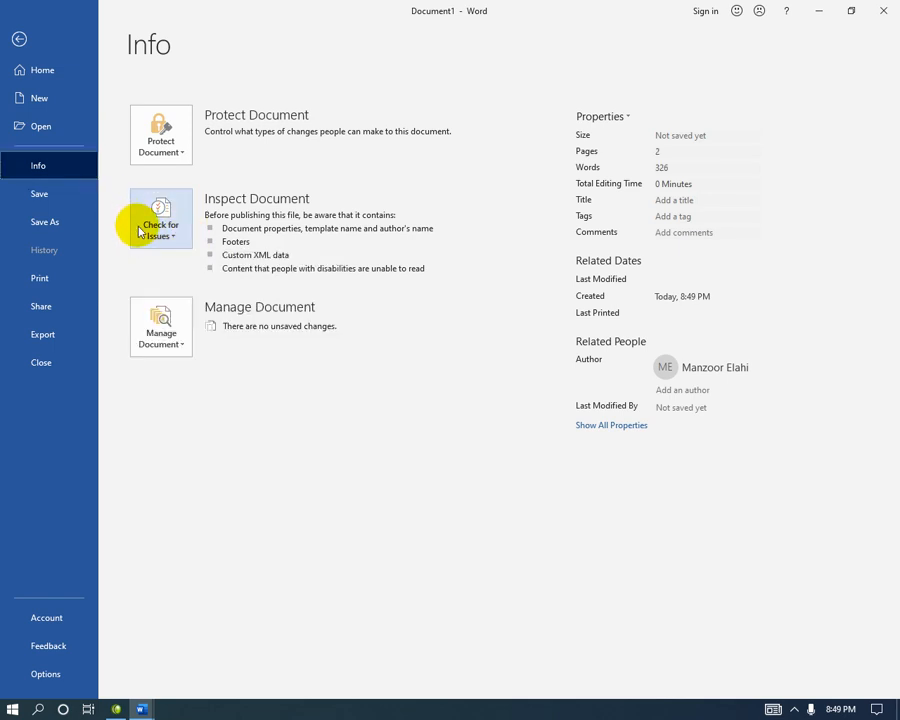